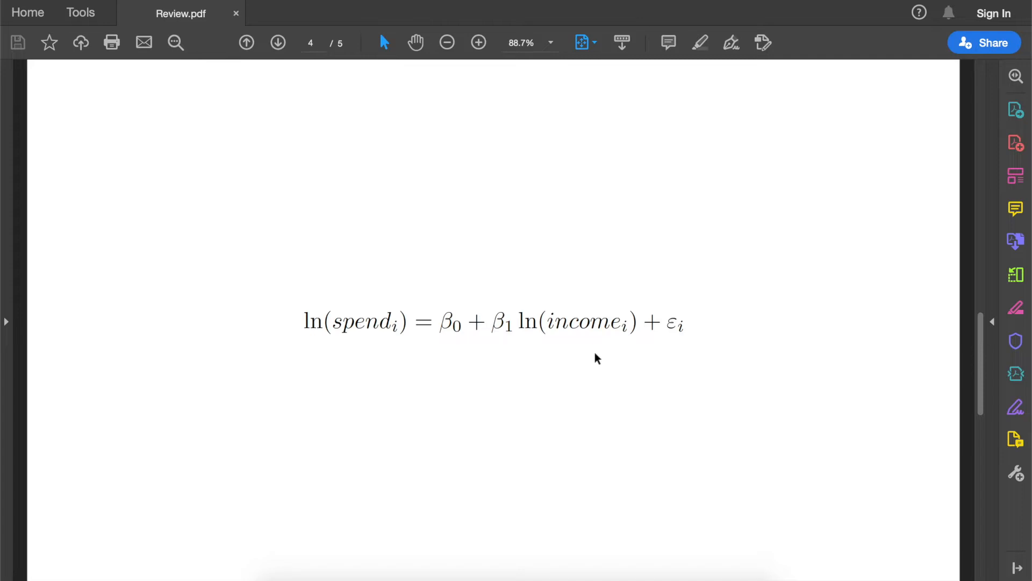
Step: Switch to the Excel workbook and bring up the Spend and Income column headers on Sheet1
{"action": "left_click", "coordinate": [430, 571]}
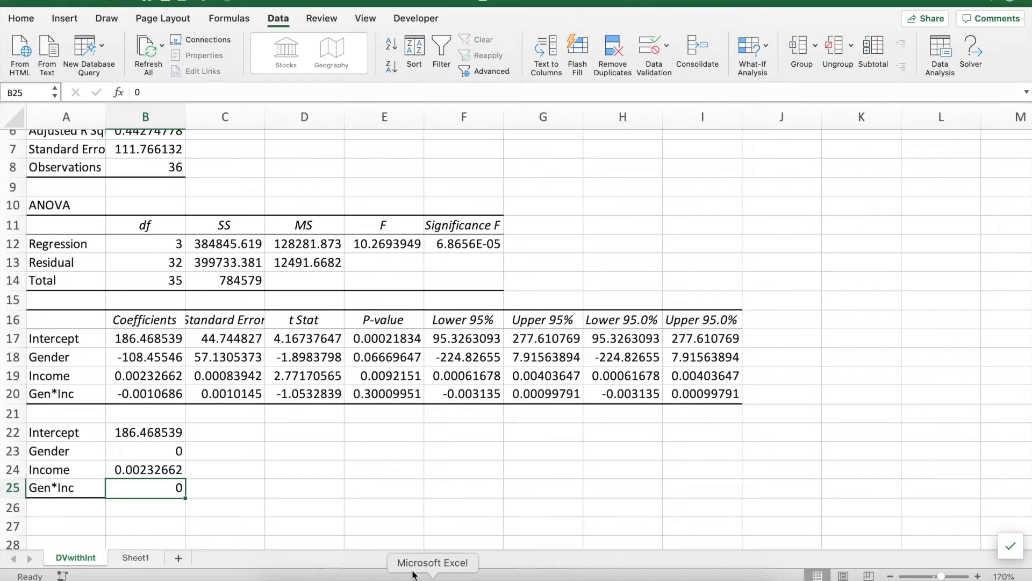
{"action": "left_click", "coordinate": [137, 558]}
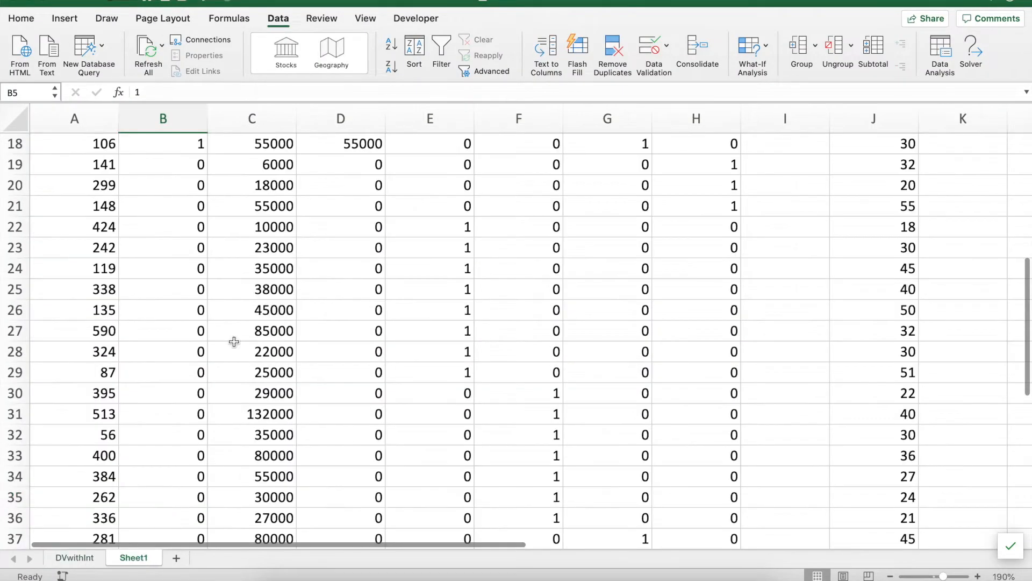
{"action": "scroll", "coordinate": [233, 339], "scroll_direction": "up", "scroll_amount": 10}
{"action": "scroll", "coordinate": [161, 242], "scroll_direction": "up", "scroll_amount": 2}
{"action": "left_click", "coordinate": [59, 143]}
{"action": "left_click", "coordinate": [233, 150]}
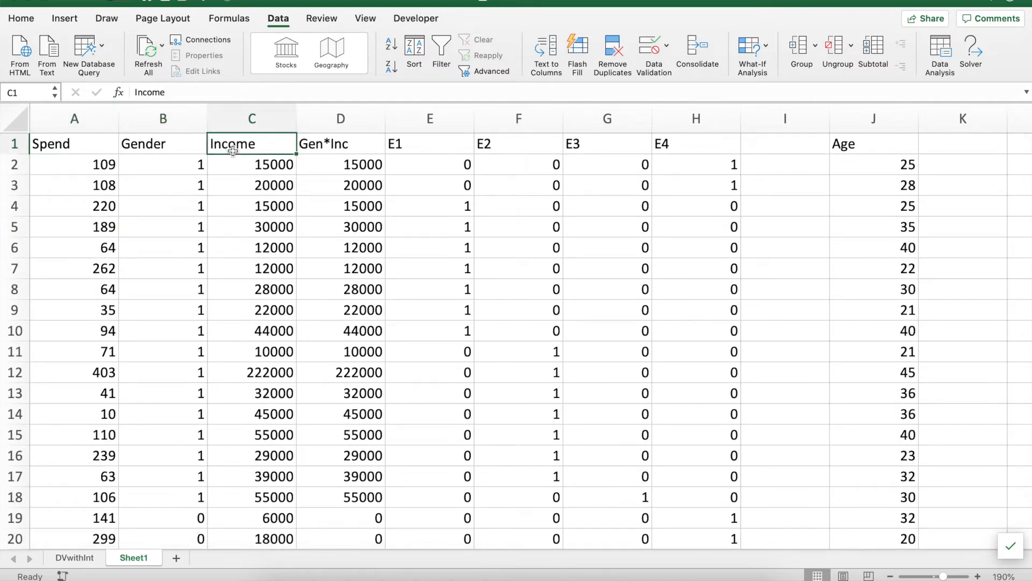
Step: Insert two blank columns between the Spend and Gender columns
{"action": "left_click", "coordinate": [177, 122]}
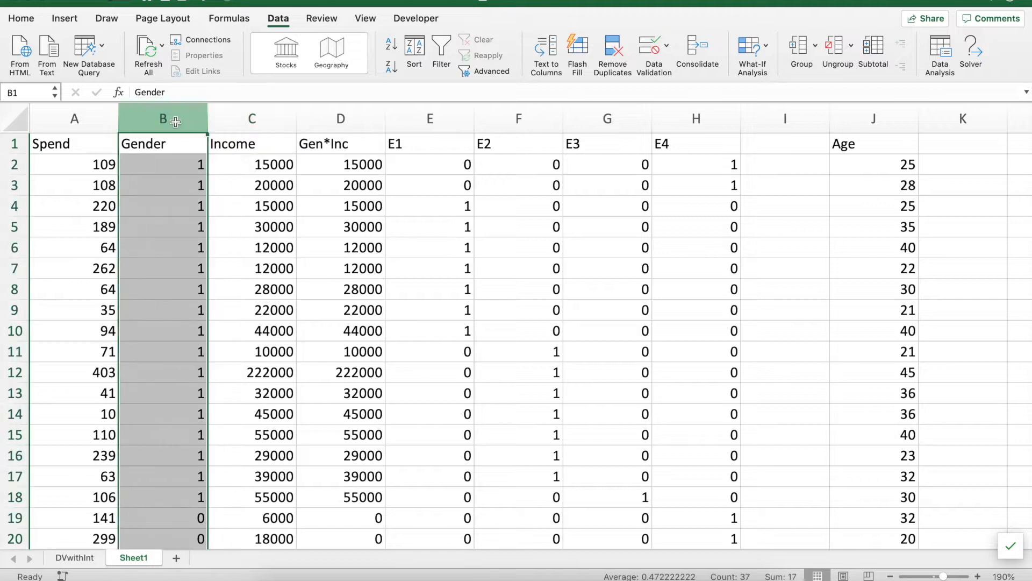
{"action": "left_click", "coordinate": [64, 18]}
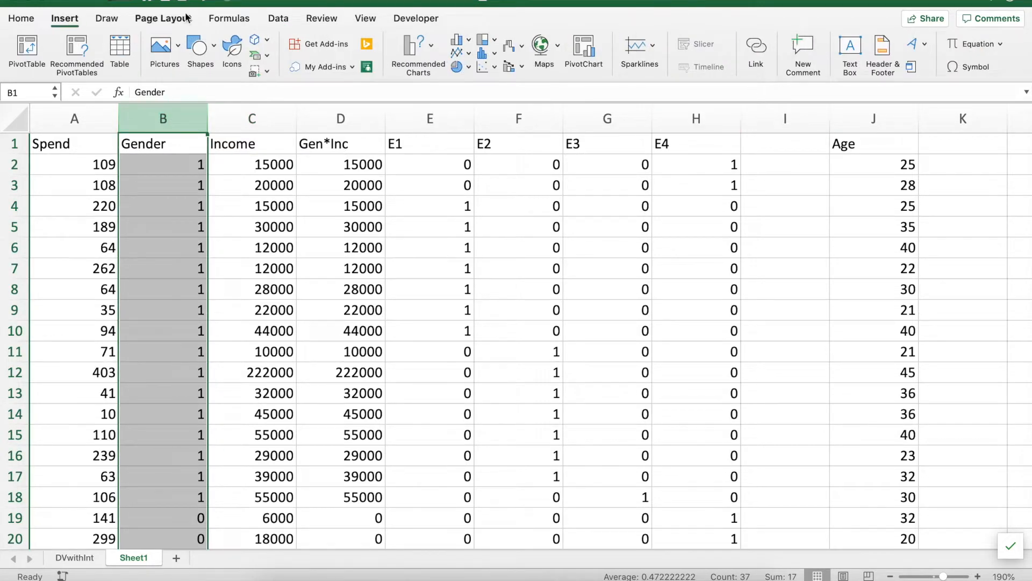
{"action": "left_click", "coordinate": [21, 18]}
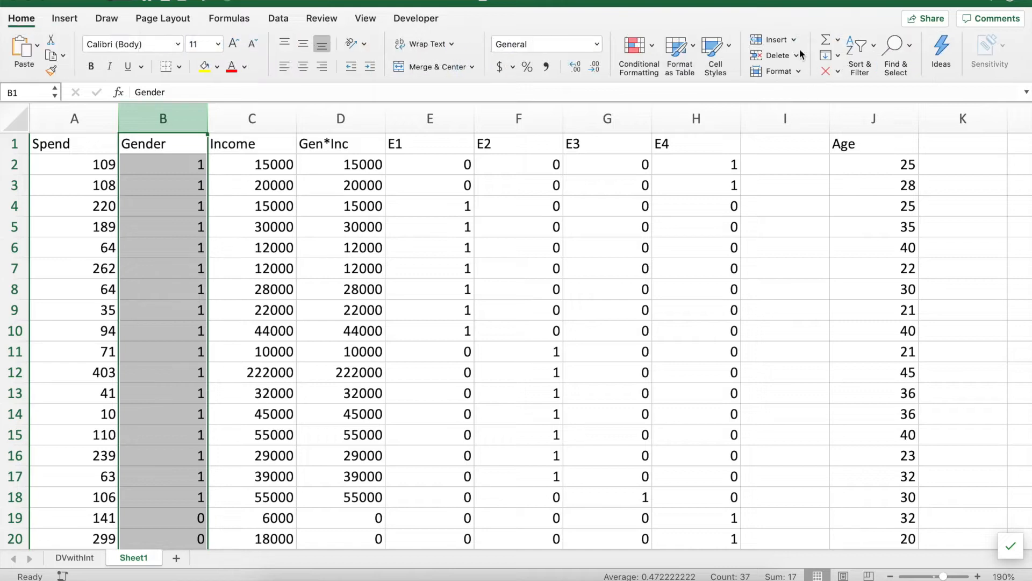
{"action": "left_click", "coordinate": [766, 40]}
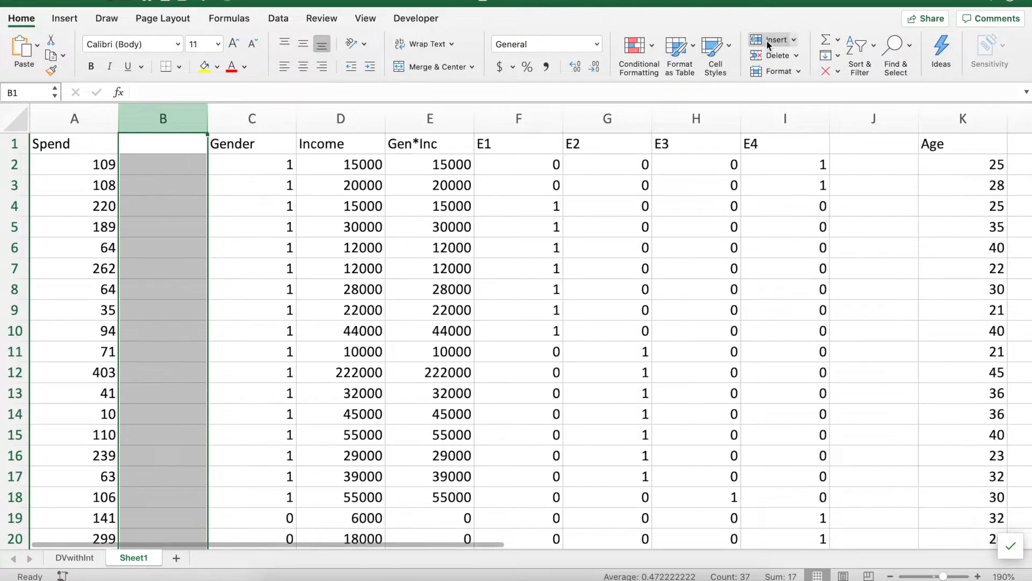
{"action": "left_click", "coordinate": [766, 40]}
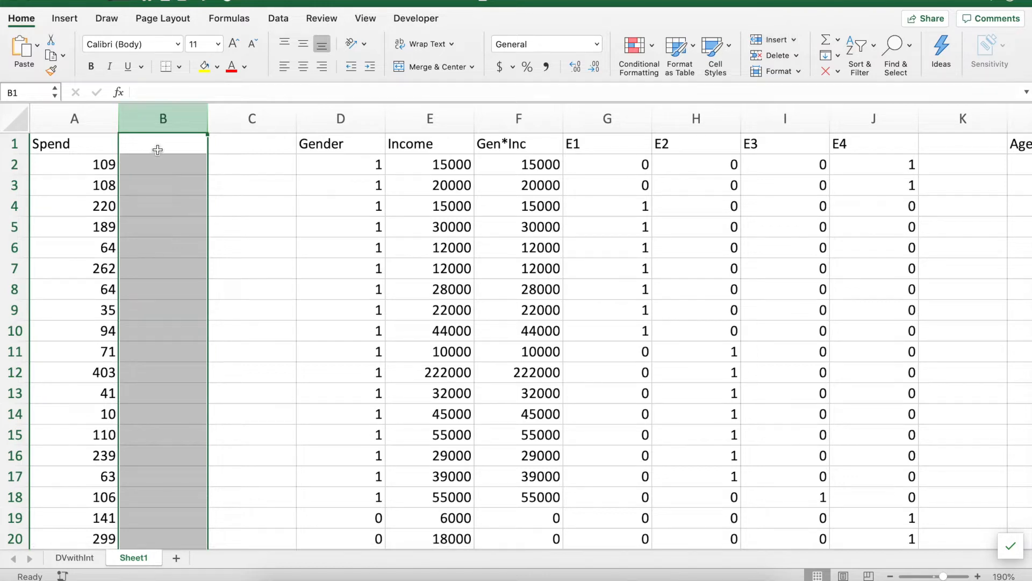
Step: Enter the header LN(Spend) in cell B1
{"action": "left_click", "coordinate": [158, 148]}
{"action": "type", "text": "Log("}
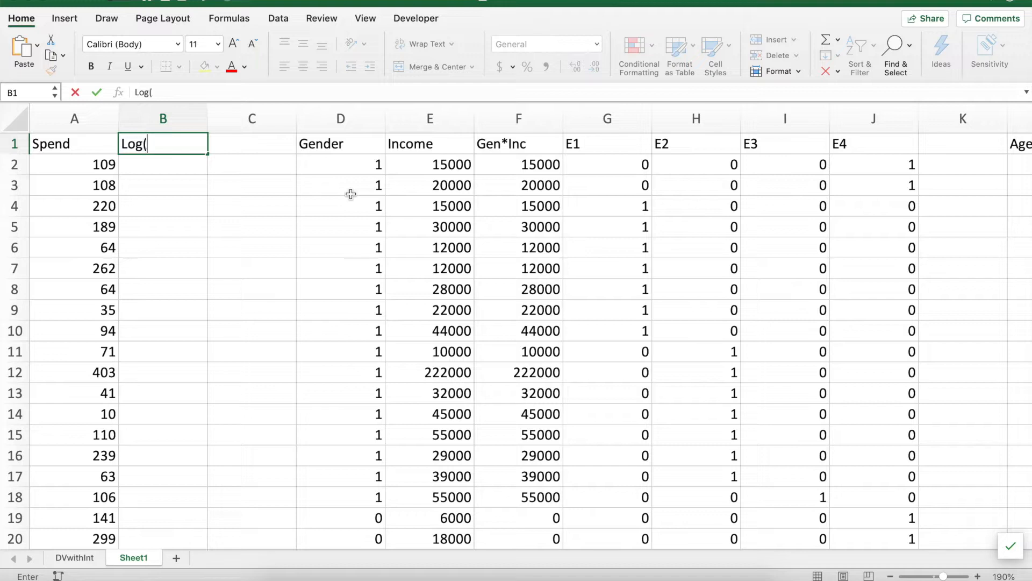
{"action": "key", "text": "BackSpace"}
{"action": "key", "text": "BackSpace"}
{"action": "key", "text": "BackSpace"}
{"action": "type", "text": "N(Spend)"}
{"action": "key", "text": "Return"}
Step: Enter =LN(A2) in B2 and fill the formula down the LN(Spend) column to the last data row
{"action": "type", "text": "="}
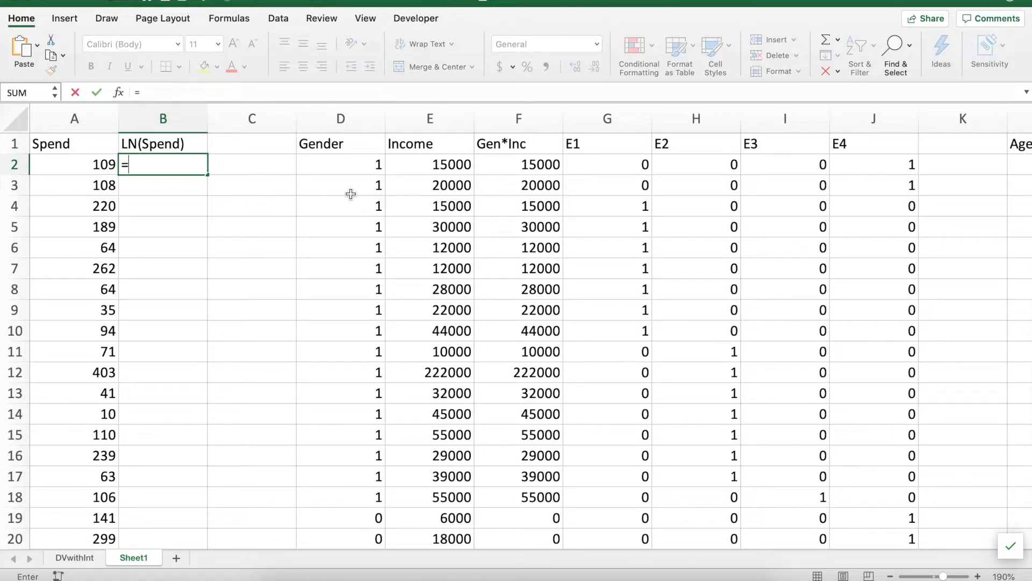
{"action": "type", "text": "ln"}
{"action": "key", "text": "Tab"}
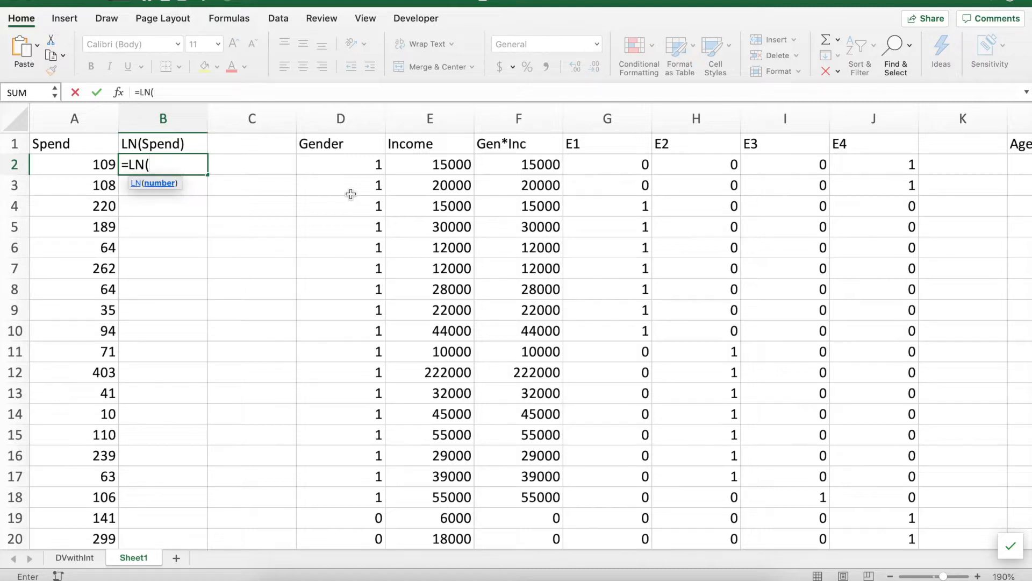
{"action": "key", "text": "Left"}
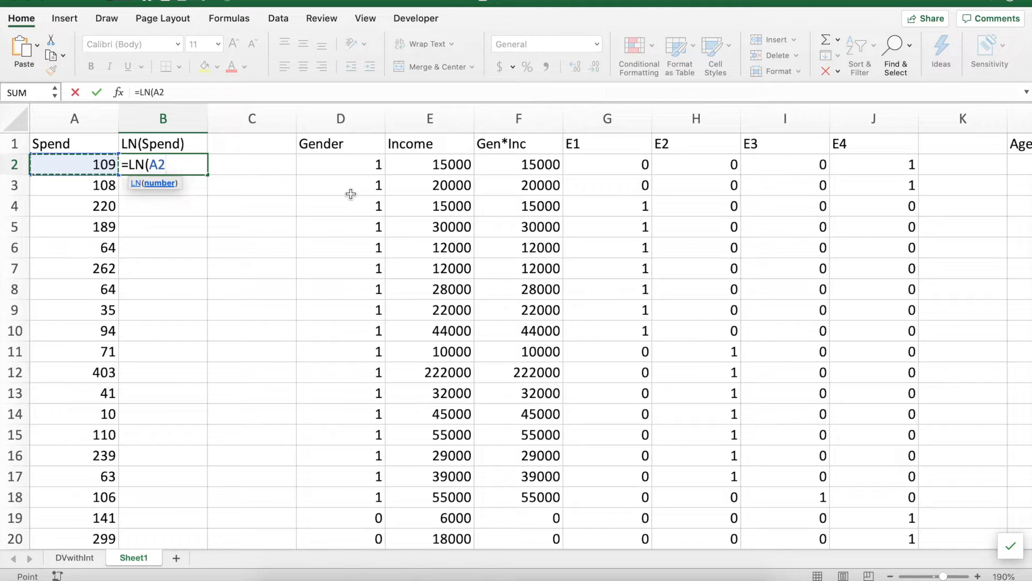
{"action": "type", "text": ")"}
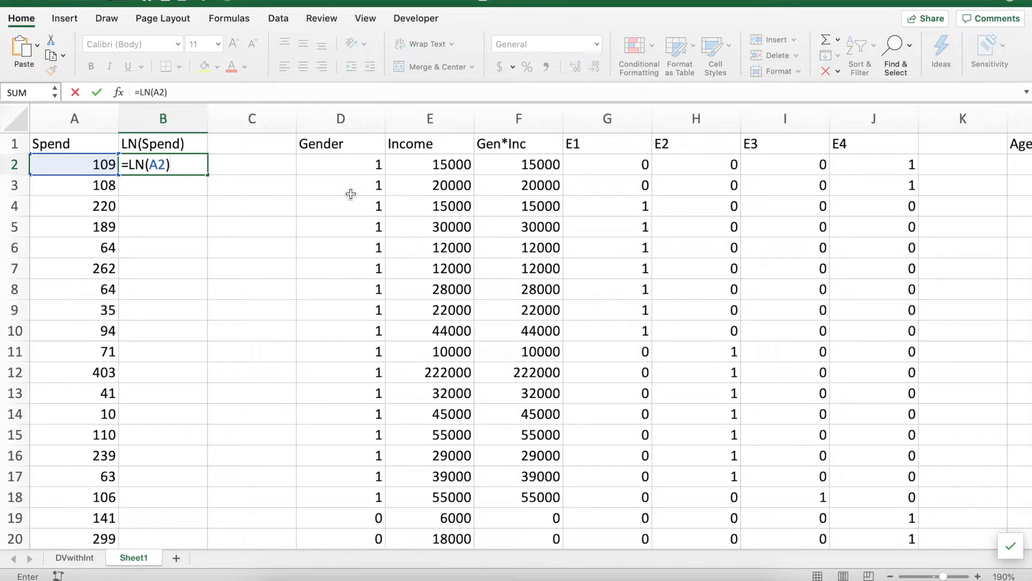
{"action": "key", "text": "Return"}
{"action": "key", "text": "Up"}
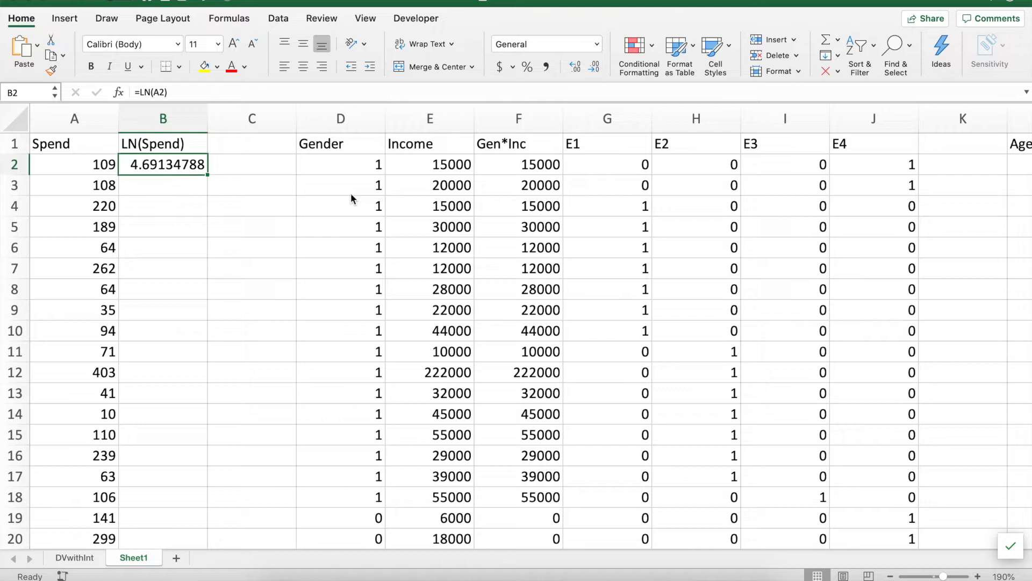
{"action": "double_click", "coordinate": [209, 177]}
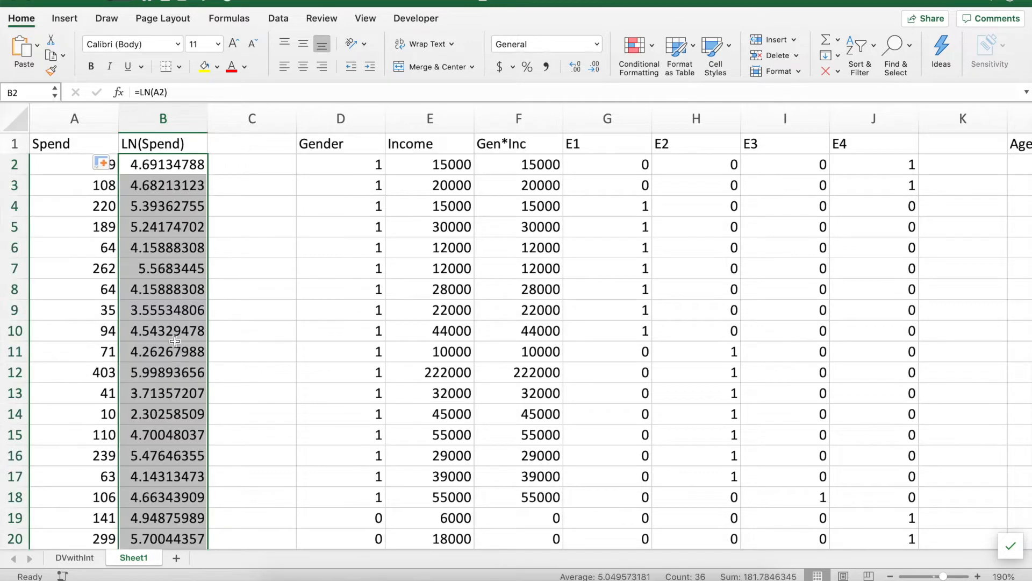
{"action": "left_click", "coordinate": [175, 345]}
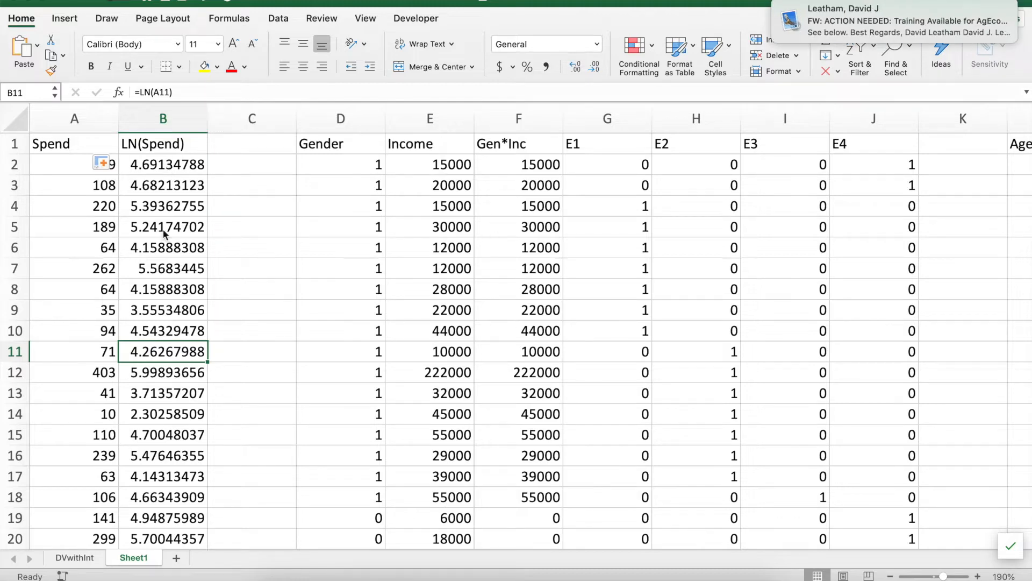
{"action": "scroll", "coordinate": [960, 26], "scroll_direction": "down", "scroll_amount": 2}
{"action": "scroll", "coordinate": [892, 160], "scroll_direction": "up", "scroll_amount": 5}
{"action": "left_click", "coordinate": [1002, 76]}
{"action": "left_click", "coordinate": [712, 148]}
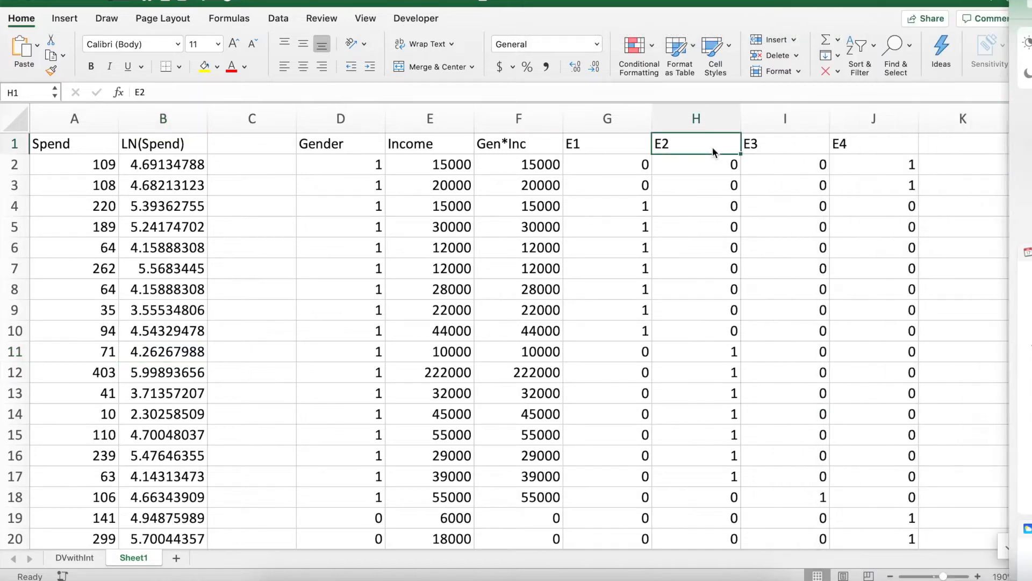
Step: Enter the header LN(Income) in cell C1
{"action": "left_click", "coordinate": [212, 143]}
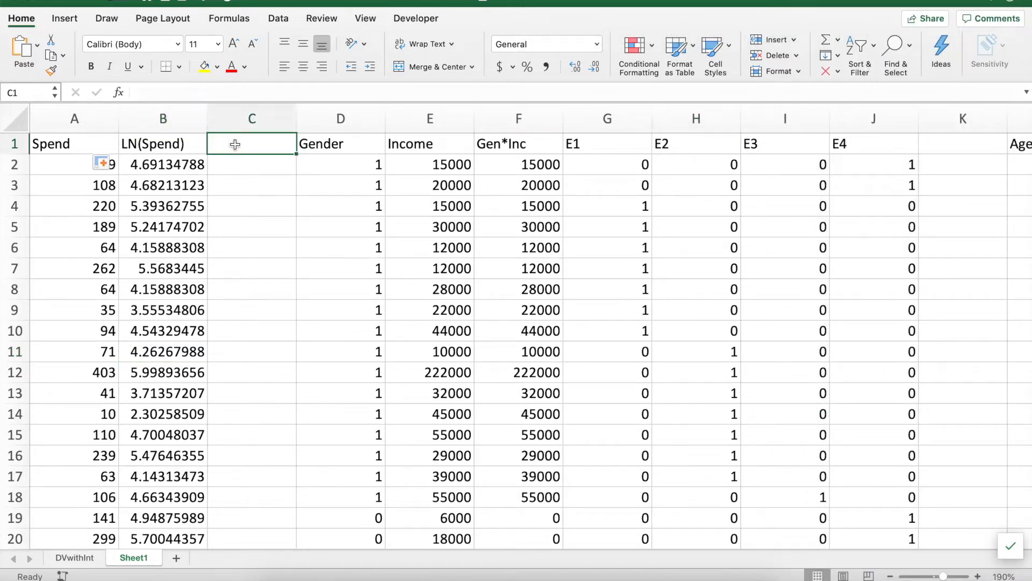
{"action": "type", "text": "LN"}
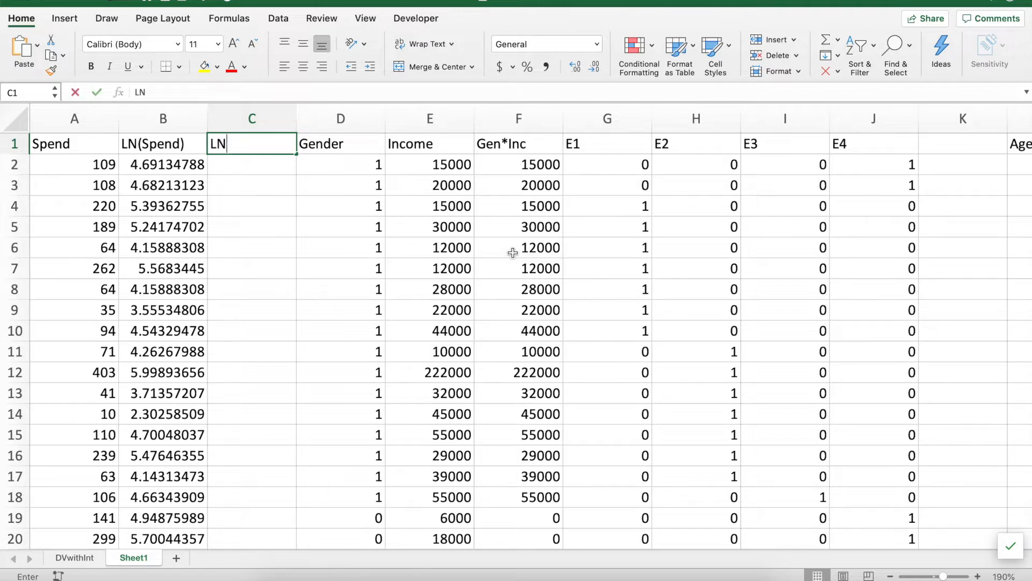
{"action": "type", "text": "(In"}
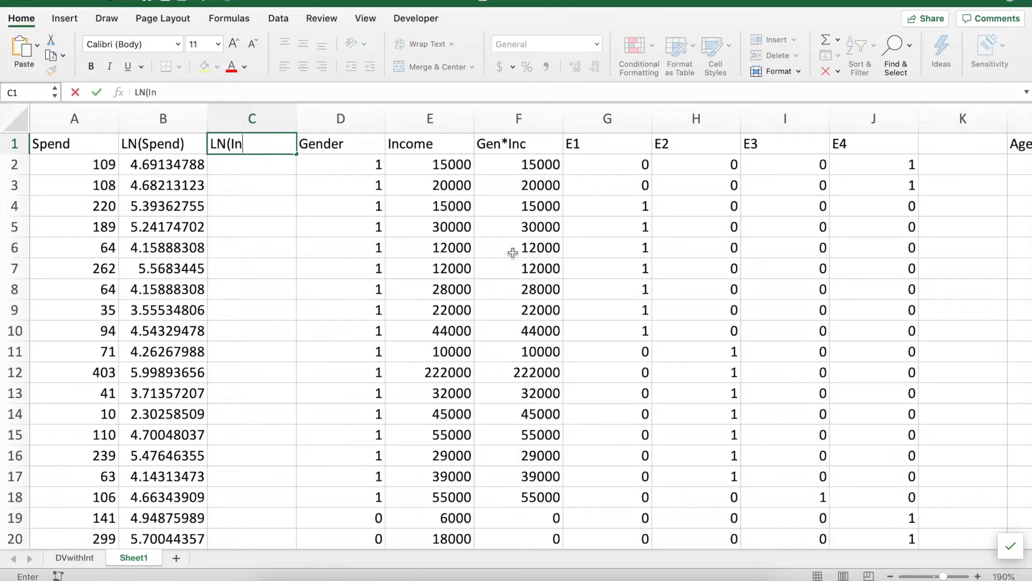
{"action": "type", "text": "come)"}
{"action": "key", "text": "Return"}
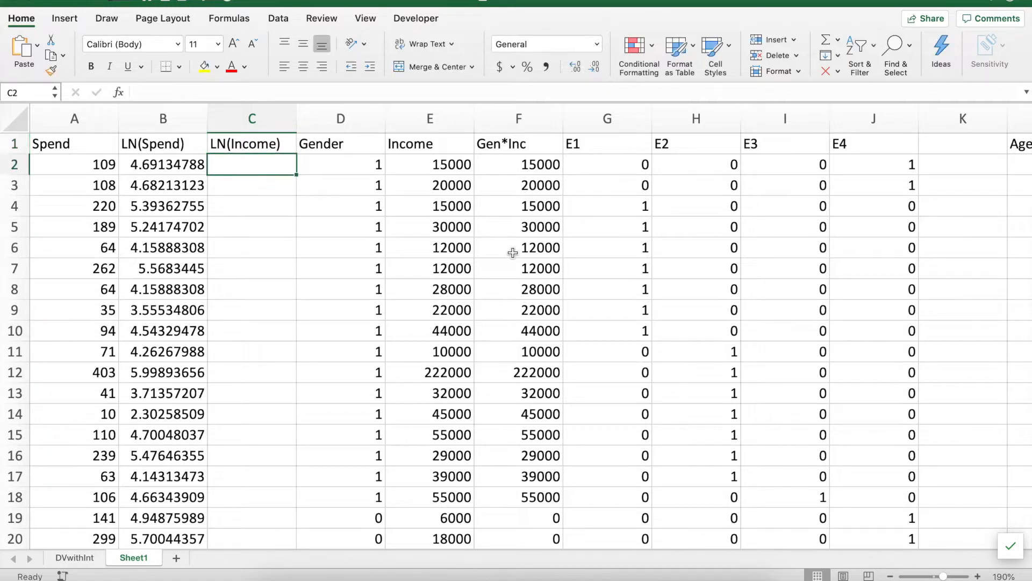
Step: Enter =LN(E2) in C2 and fill the formula down the LN(Income) column to the last data row
{"action": "type", "text": "=ln"}
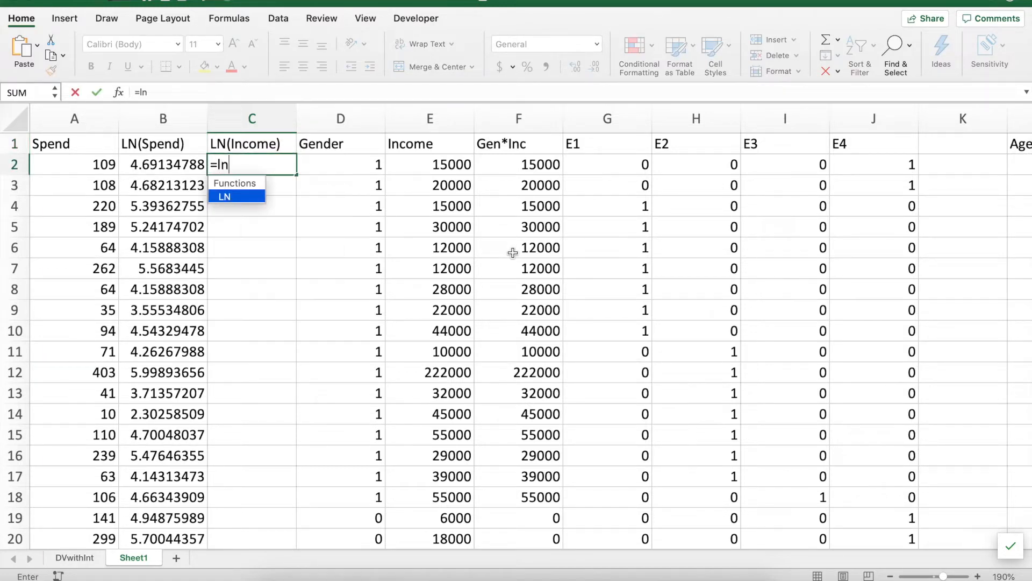
{"action": "key", "text": "Tab"}
{"action": "key", "text": "Right"}
{"action": "key", "text": "Right"}
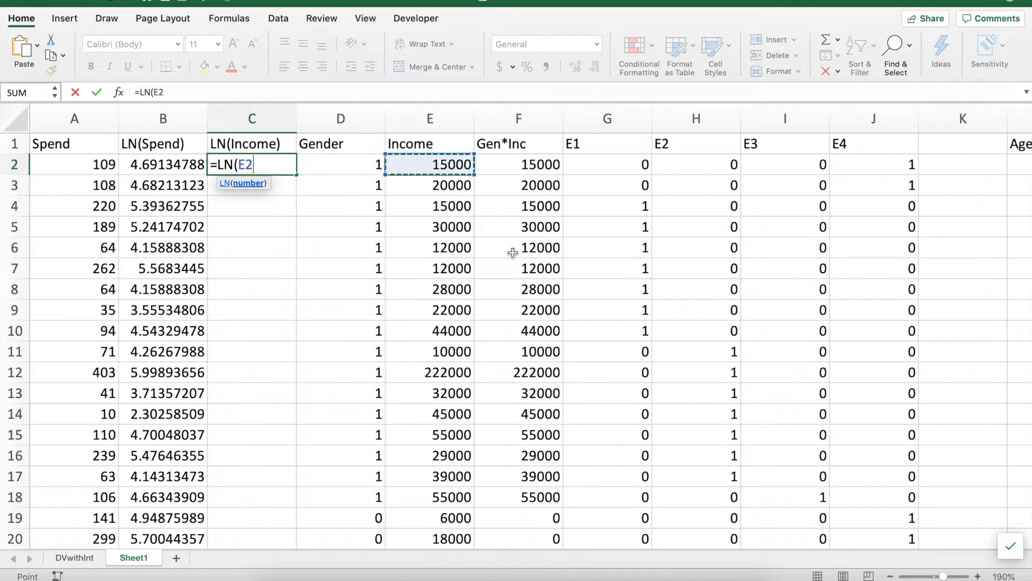
{"action": "type", "text": ")"}
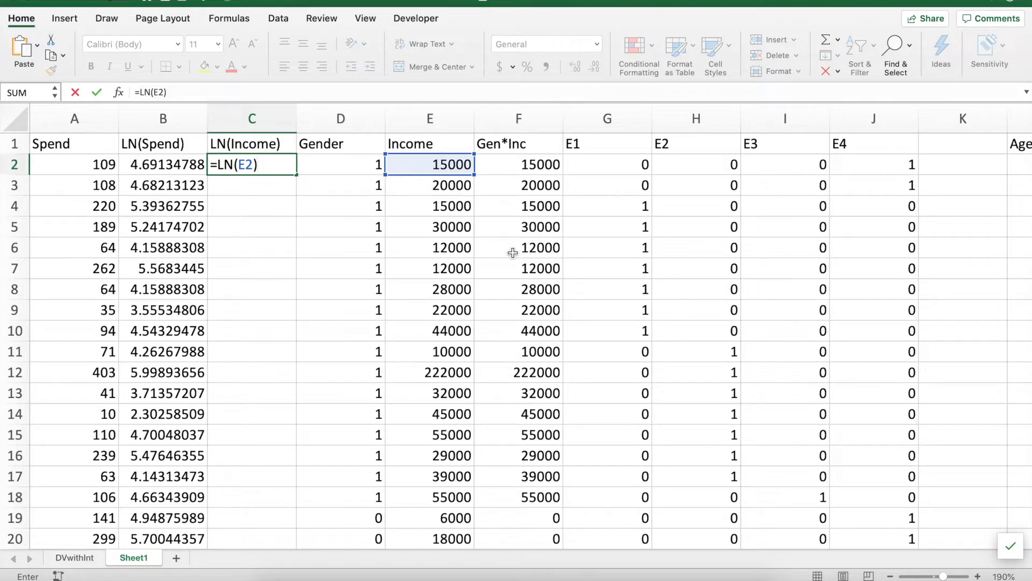
{"action": "key", "text": "Return"}
{"action": "left_click", "coordinate": [274, 168]}
{"action": "double_click", "coordinate": [298, 175]}
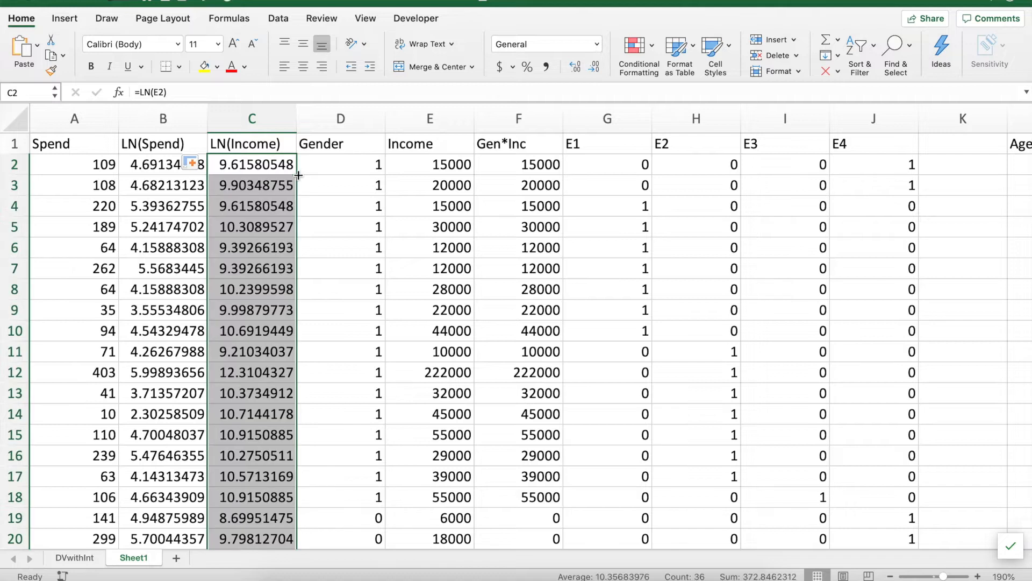
{"action": "left_click", "coordinate": [291, 329]}
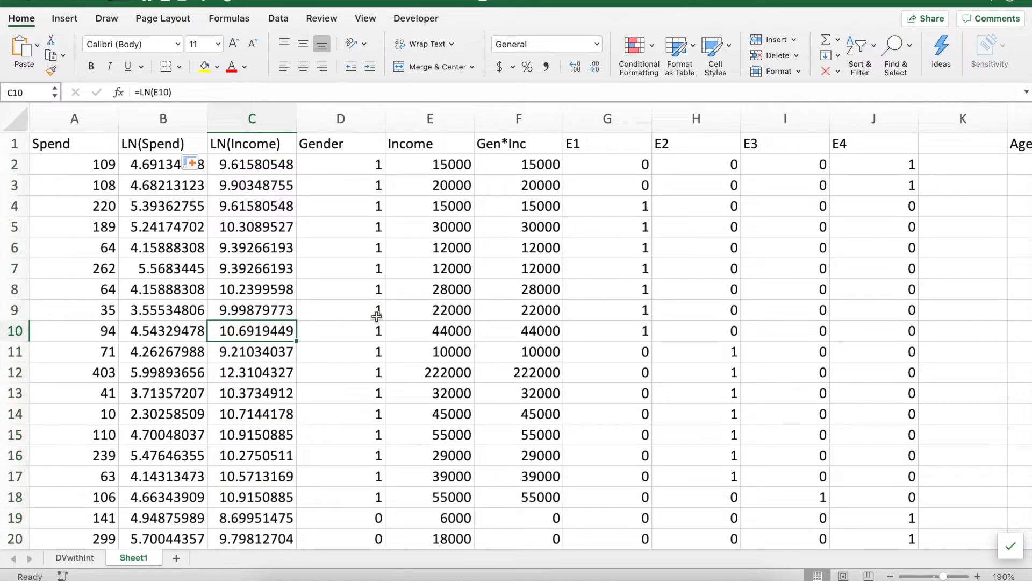
{"action": "left_click", "coordinate": [171, 254]}
{"action": "left_click", "coordinate": [245, 248]}
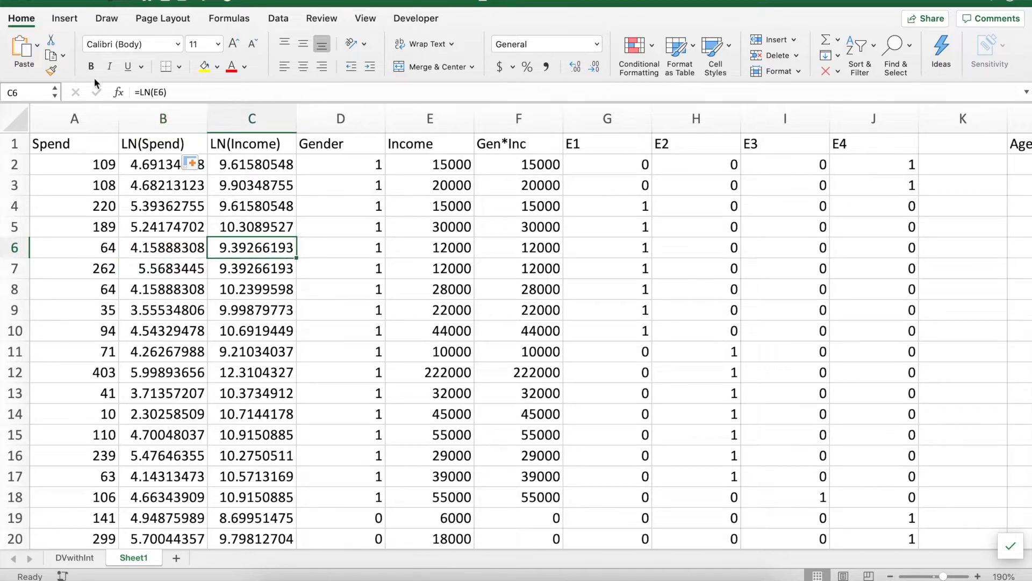
Step: Start a Regression from the data analysis tools and set its Y range to the LN(Spend) data, $B$1:$B$37
{"action": "left_click", "coordinate": [276, 19]}
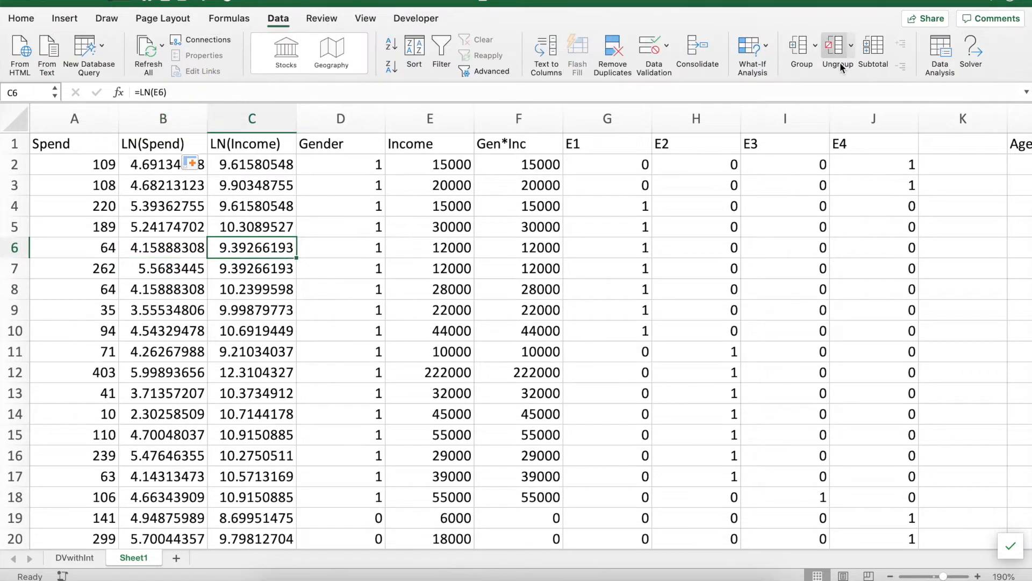
{"action": "left_click", "coordinate": [937, 47]}
{"action": "left_click", "coordinate": [653, 128]}
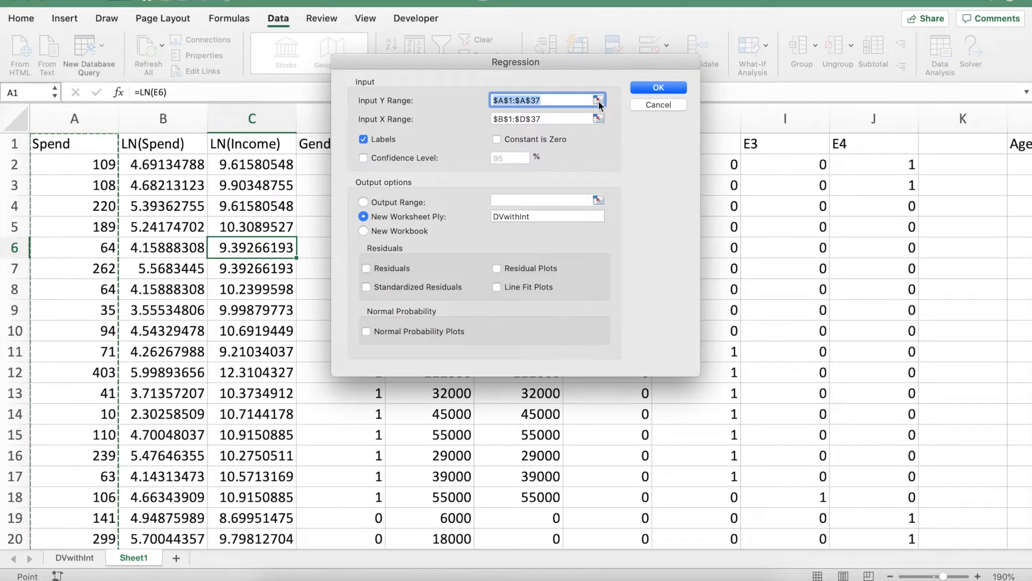
{"action": "left_click", "coordinate": [598, 100]}
{"action": "left_click", "coordinate": [164, 145]}
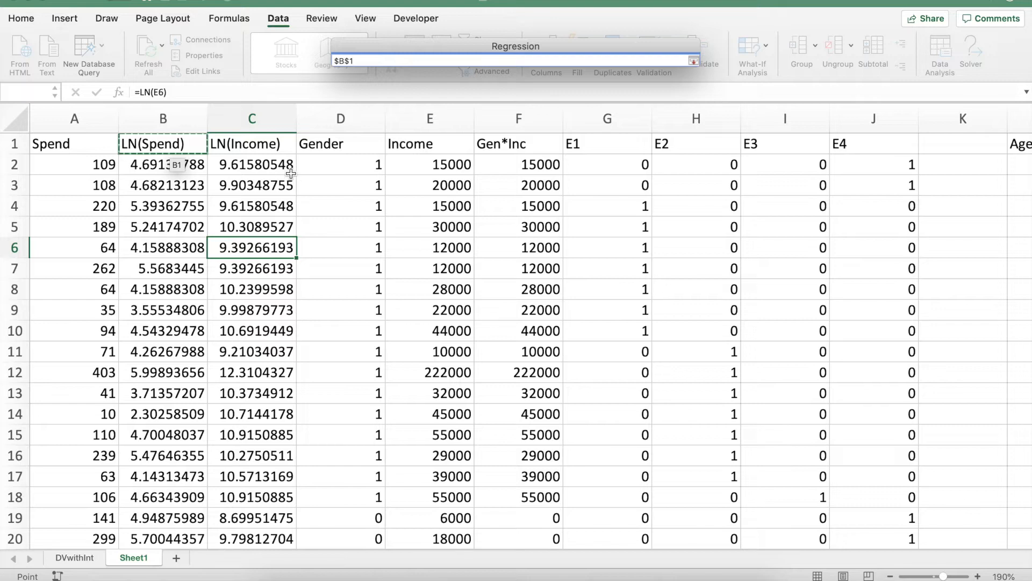
{"action": "key", "text": "super+shift+Down"}
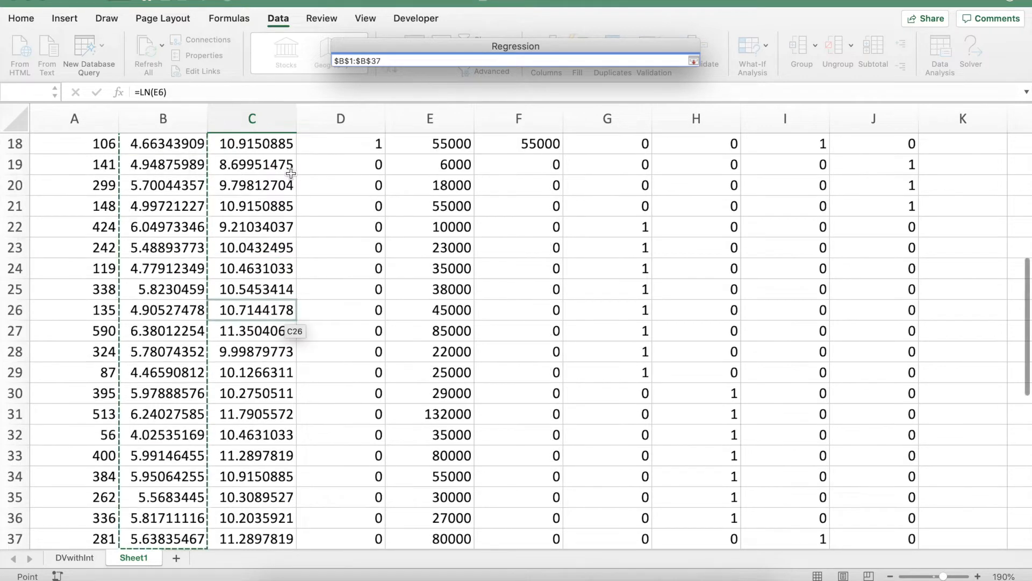
{"action": "key", "text": "Return"}
Step: Set the regression's X range to the LN(Income) data, $C$1:$C$37
{"action": "left_click", "coordinate": [598, 118]}
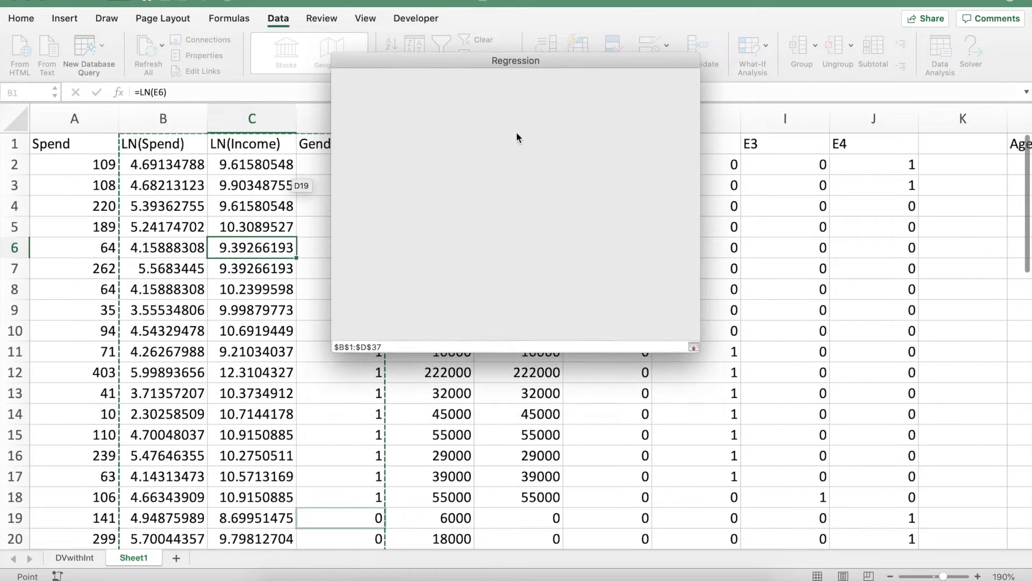
{"action": "left_click", "coordinate": [237, 141]}
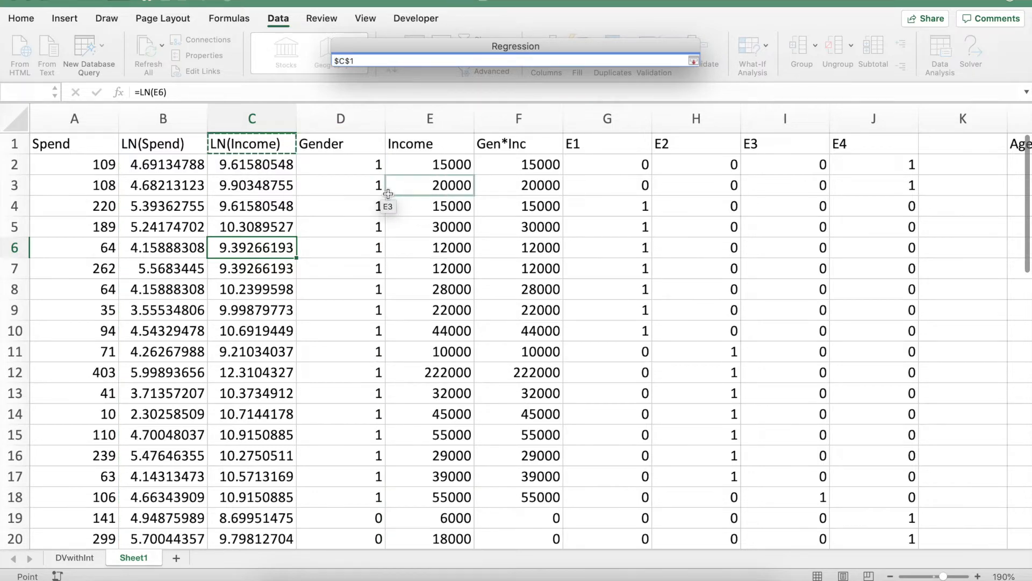
{"action": "key", "text": "super+shift+Down"}
{"action": "key", "text": "Return"}
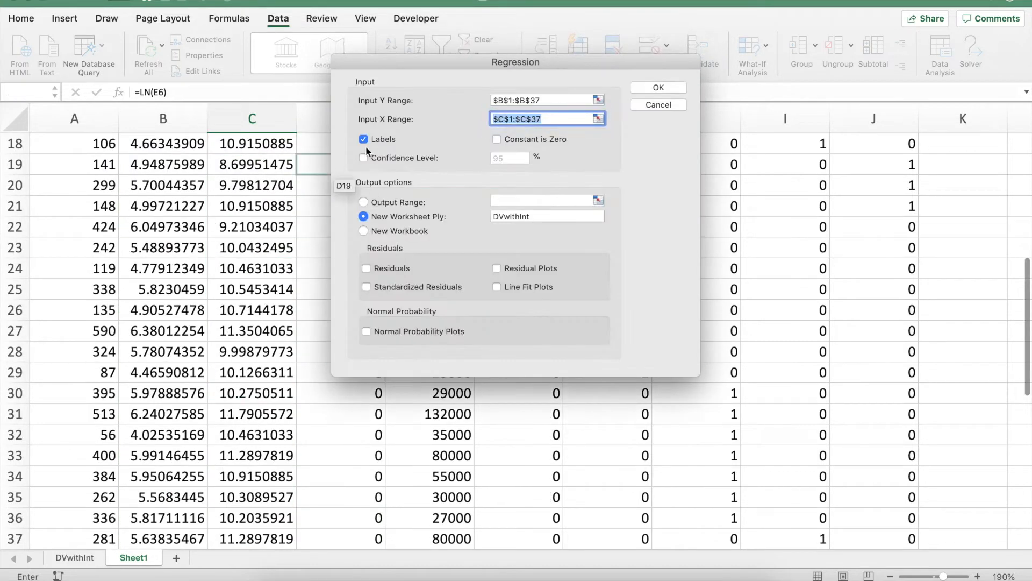
Step: Name the regression's new output worksheet Loglog and run the regression
{"action": "left_click", "coordinate": [553, 217]}
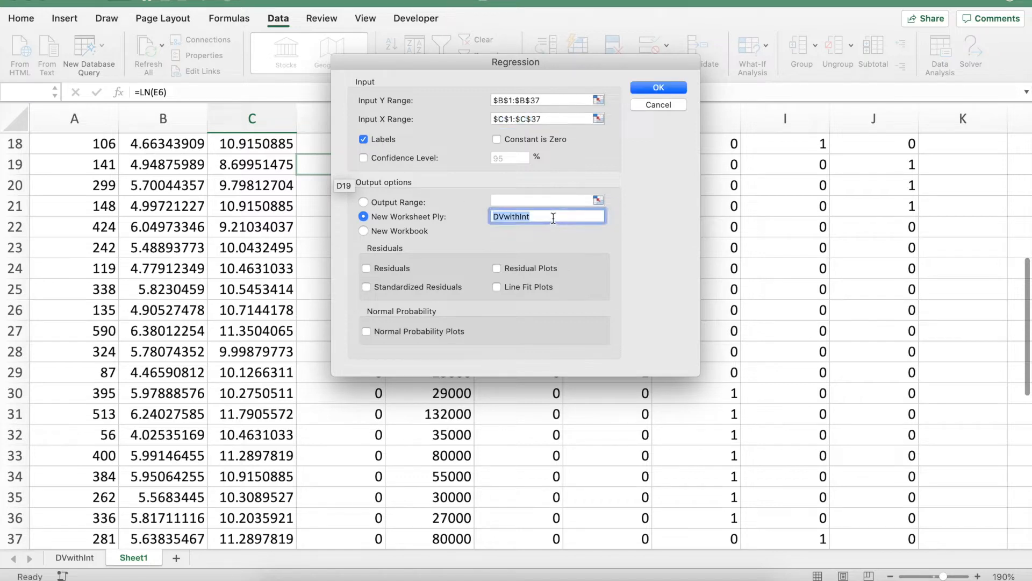
{"action": "type", "text": "Loglog"}
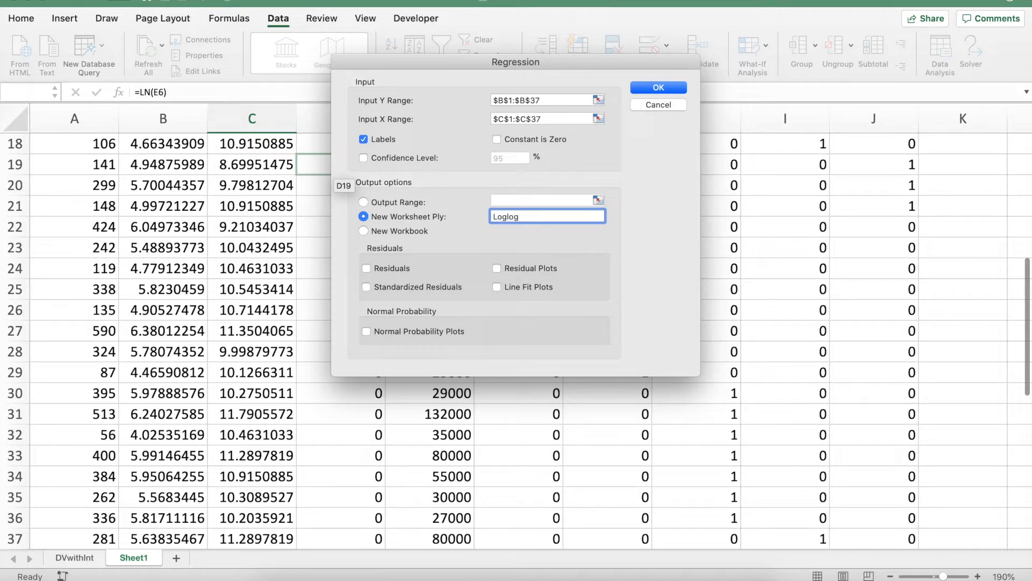
{"action": "key", "text": "Return"}
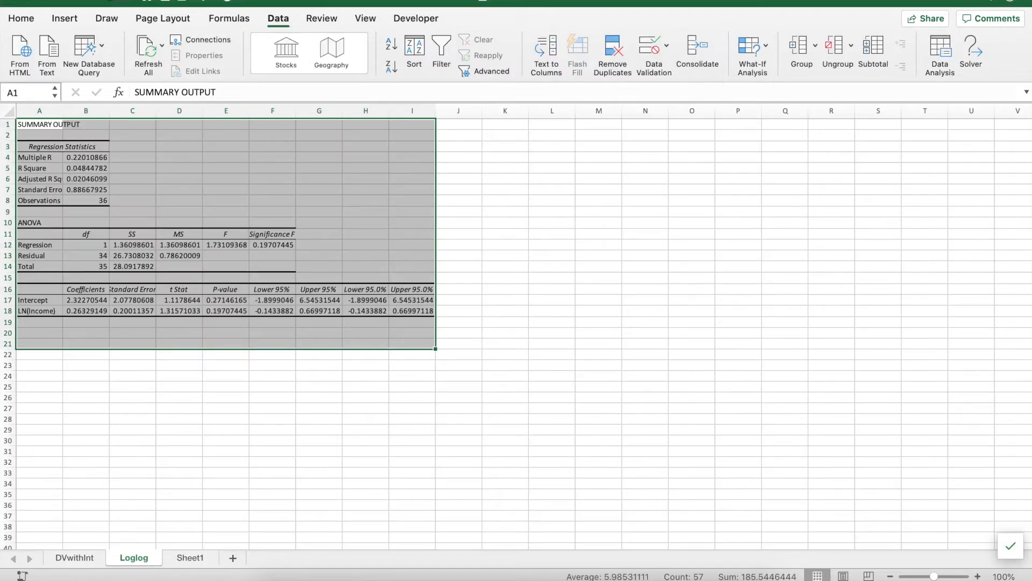
Step: Examine the Adjusted R Square and Significance F values in the Loglog regression output
{"action": "left_click", "coordinate": [649, 441]}
{"action": "left_click", "coordinate": [977, 576]}
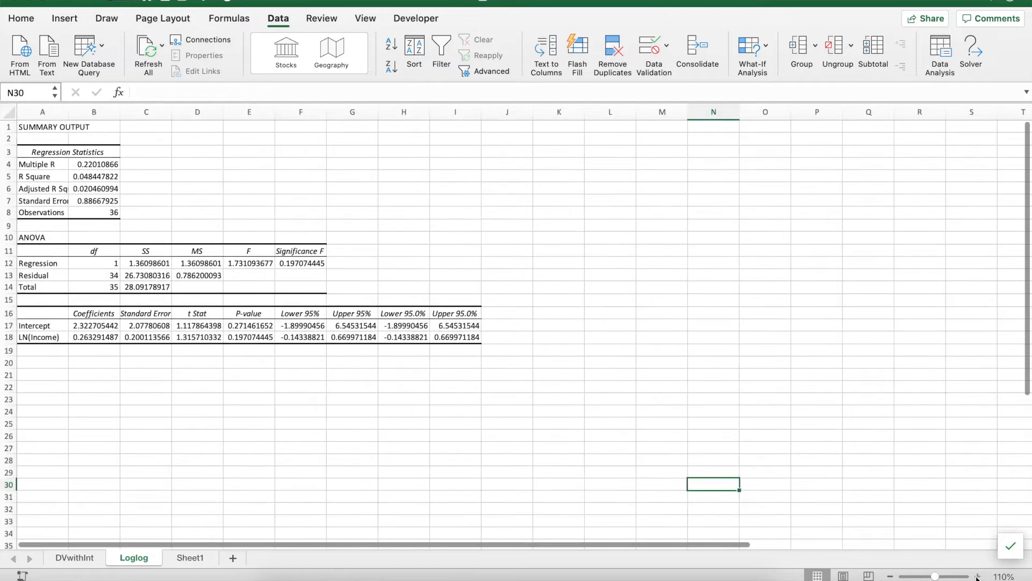
{"action": "left_click", "coordinate": [978, 576]}
{"action": "left_click", "coordinate": [977, 576]}
{"action": "left_click", "coordinate": [977, 576]}
{"action": "left_click", "coordinate": [977, 576]}
{"action": "left_click", "coordinate": [978, 575]}
{"action": "left_click", "coordinate": [978, 576]}
{"action": "scroll", "coordinate": [691, 478], "scroll_direction": "left", "scroll_amount": 2}
{"action": "scroll", "coordinate": [691, 478], "scroll_direction": "up", "scroll_amount": 8}
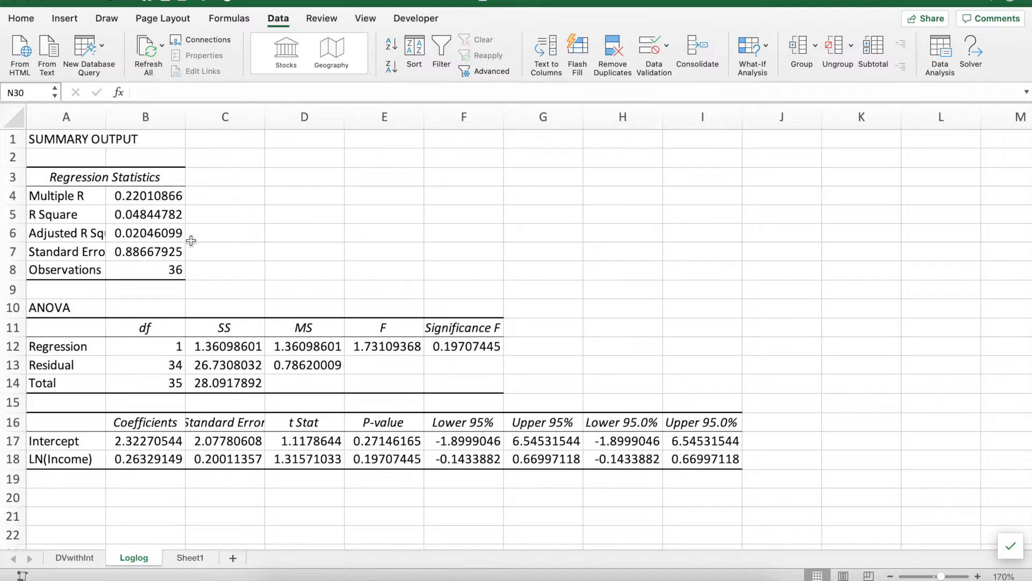
{"action": "left_click", "coordinate": [160, 234]}
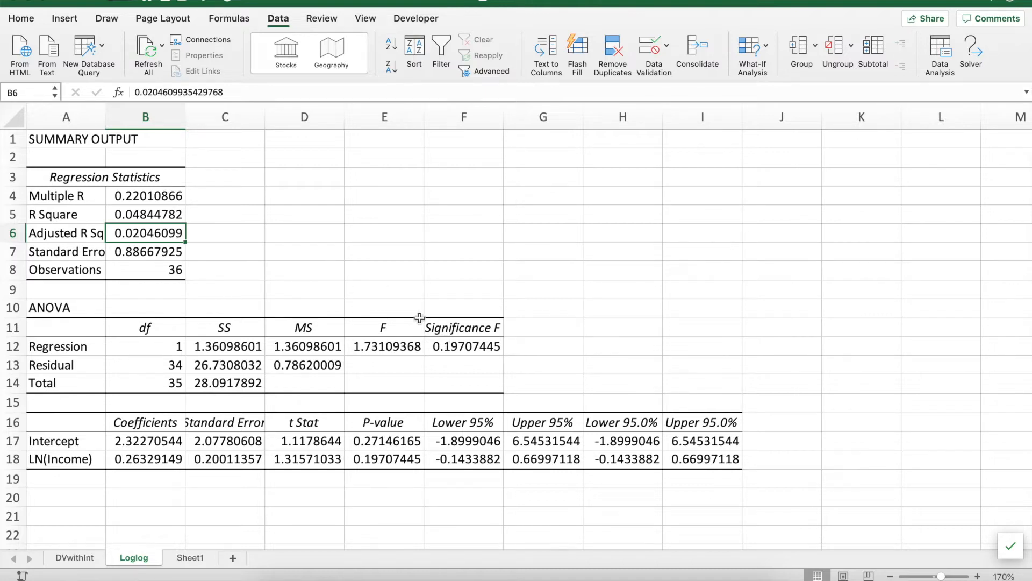
{"action": "left_click", "coordinate": [457, 345]}
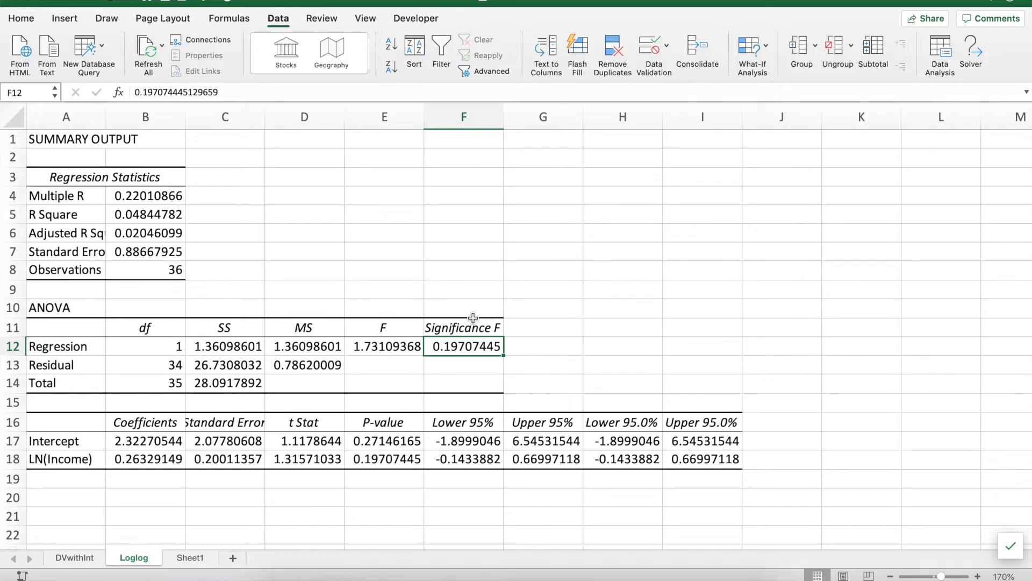
Step: Examine the LN(Income) coefficient and its P-value in the coefficients table
{"action": "left_click", "coordinate": [121, 461]}
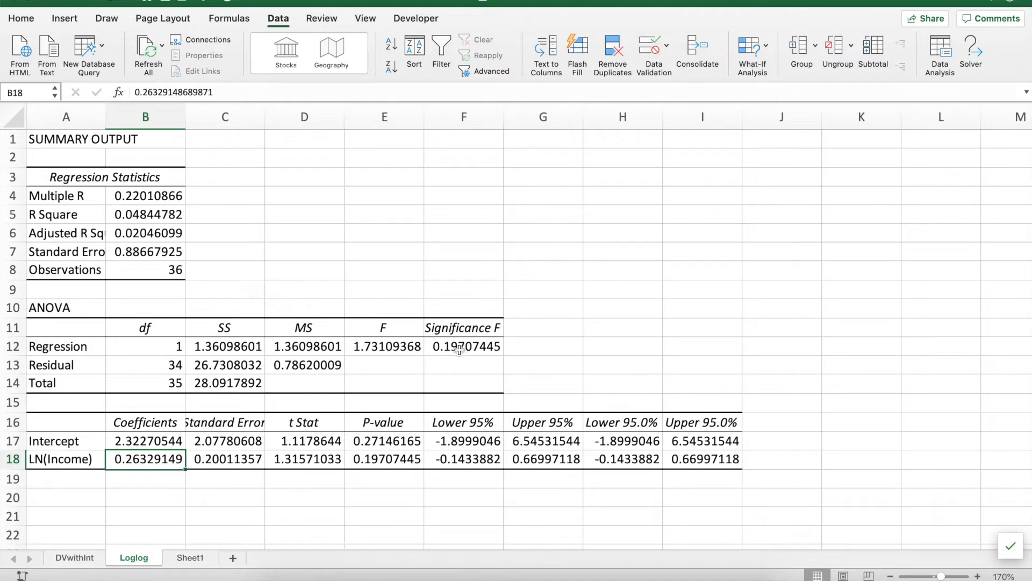
{"action": "left_click", "coordinate": [374, 459]}
{"action": "left_click", "coordinate": [148, 464]}
{"action": "left_click", "coordinate": [386, 458]}
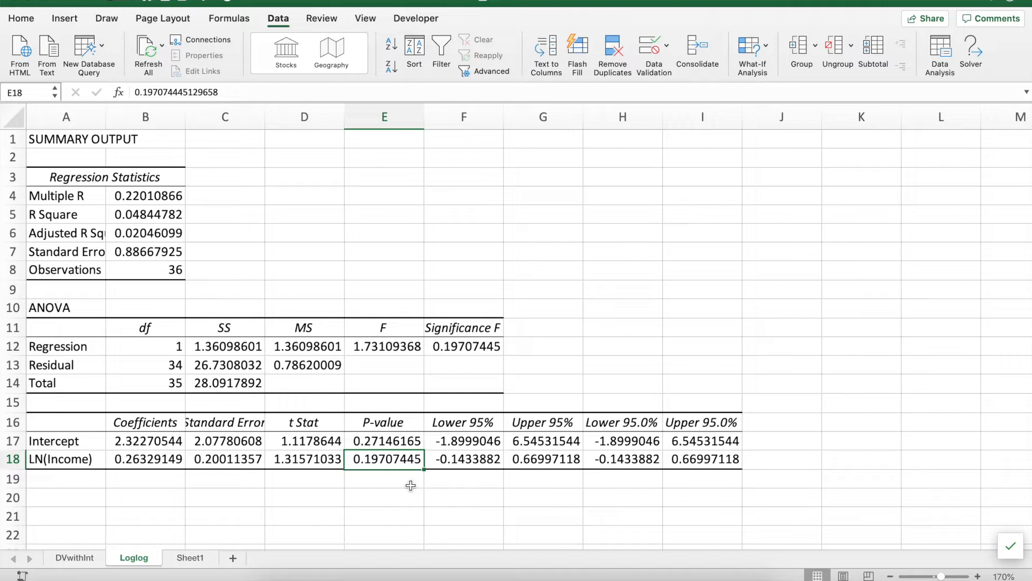
{"action": "left_click", "coordinate": [139, 458]}
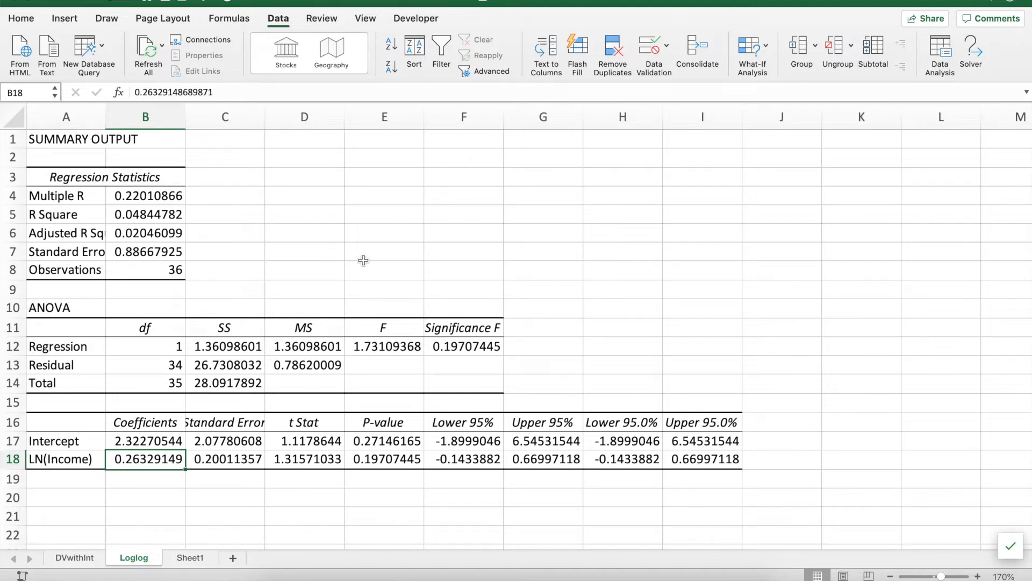
{"action": "left_click", "coordinate": [84, 507]}
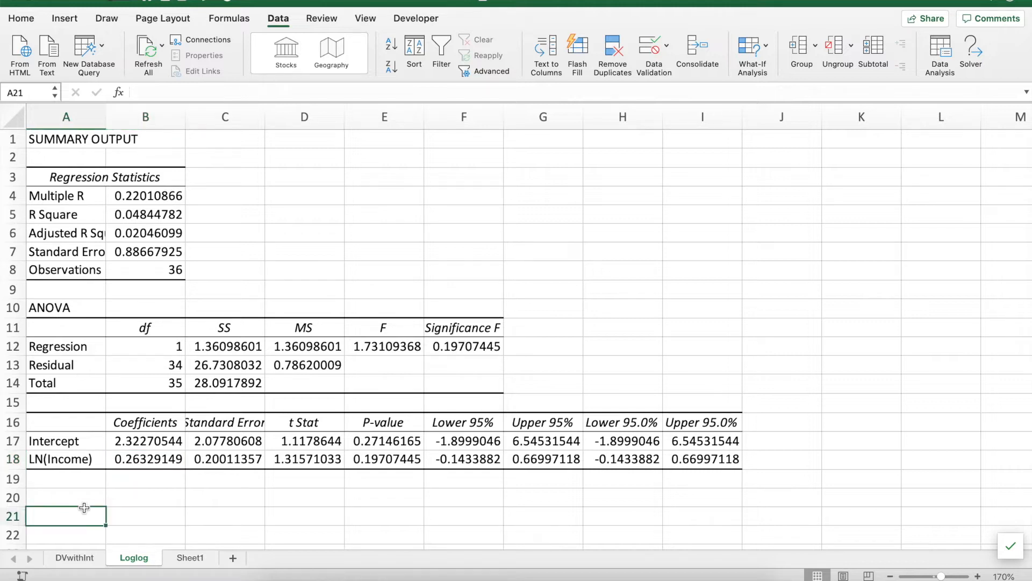
{"action": "left_click", "coordinate": [394, 459]}
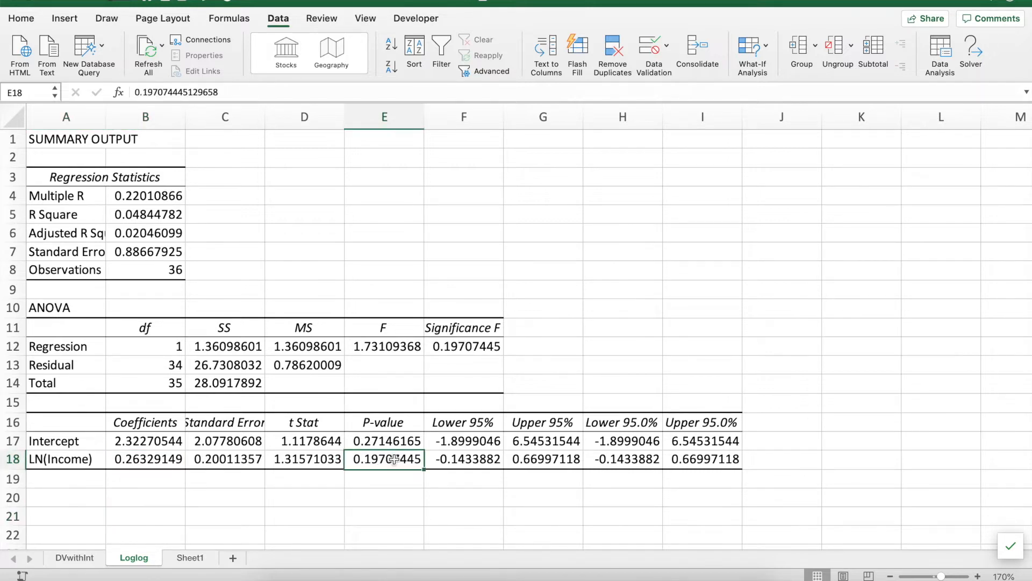
Step: Enter 0.00003 as an example P-value in cell E20, below the coefficients table
{"action": "left_click", "coordinate": [381, 504]}
{"action": "type", "text": "0.00003"}
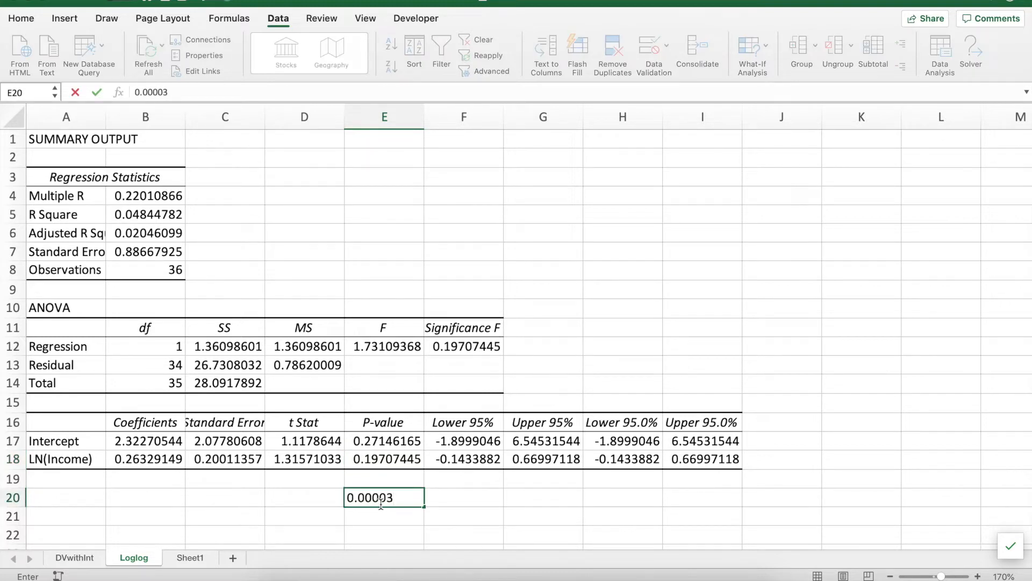
{"action": "key", "text": "Return"}
Step: Copy the LN(Income) label and coefficient from A18:B18 into A20:B20
{"action": "key", "text": "Left"}
{"action": "key", "text": "Left"}
{"action": "key", "text": "Left"}
{"action": "key", "text": "Up"}
{"action": "key", "text": "Up"}
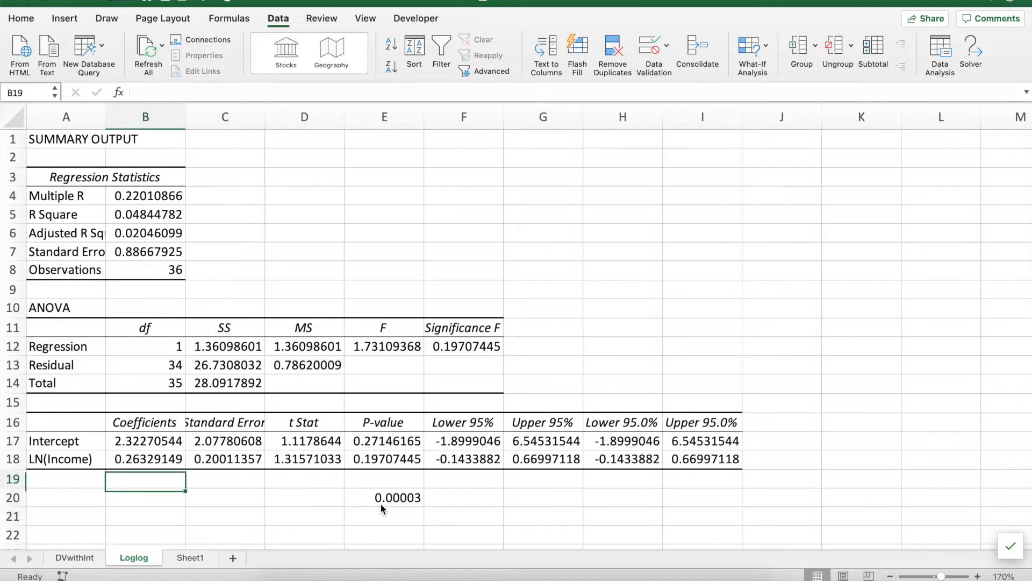
{"action": "key", "text": "Up"}
{"action": "key", "text": "shift+Left"}
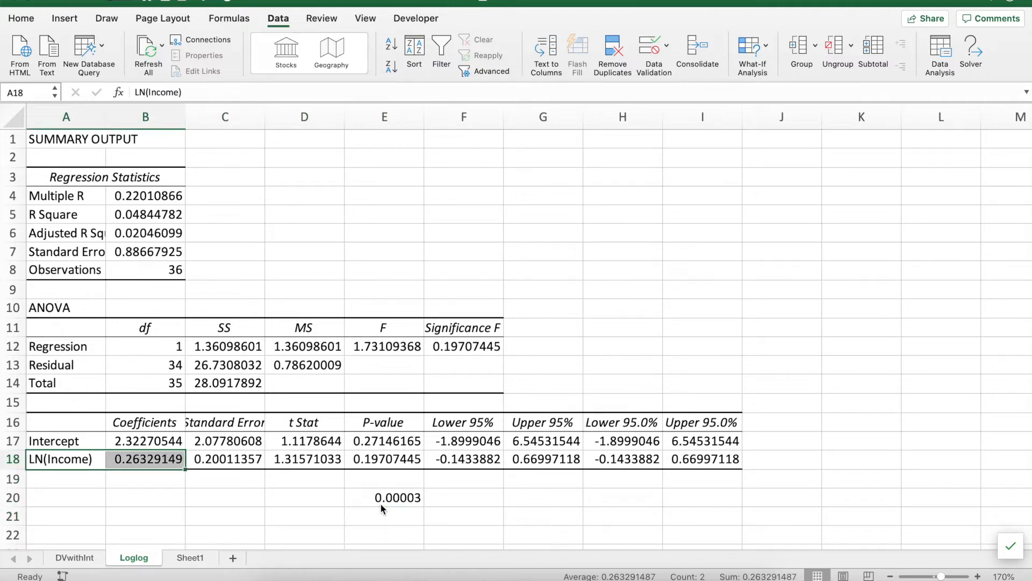
{"action": "key", "text": "super+c"}
{"action": "key", "text": "Down"}
{"action": "key", "text": "Down"}
{"action": "key", "text": "Left"}
{"action": "key", "text": "super+v"}
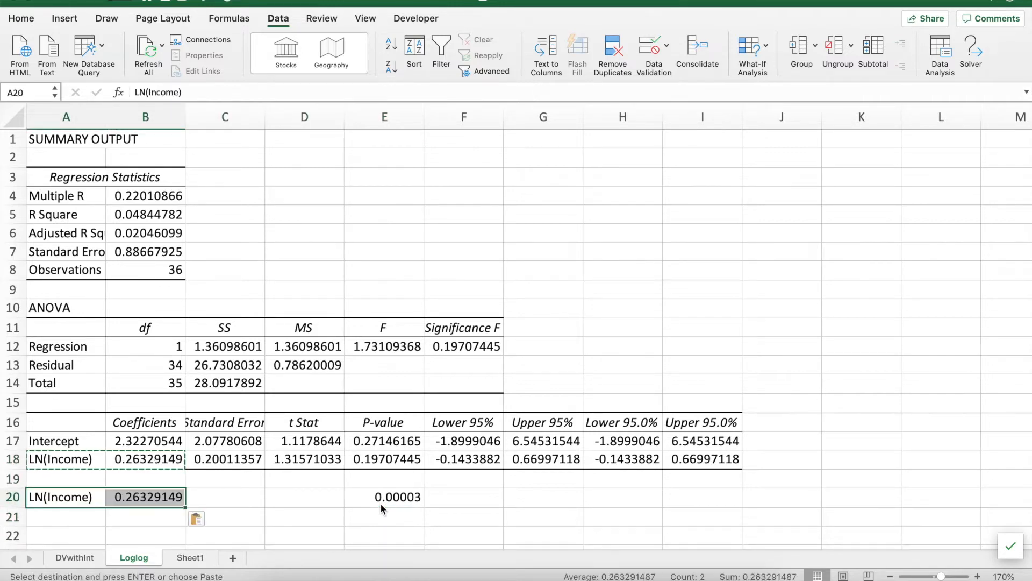
{"action": "key", "text": "Escape"}
{"action": "left_click", "coordinate": [284, 514]}
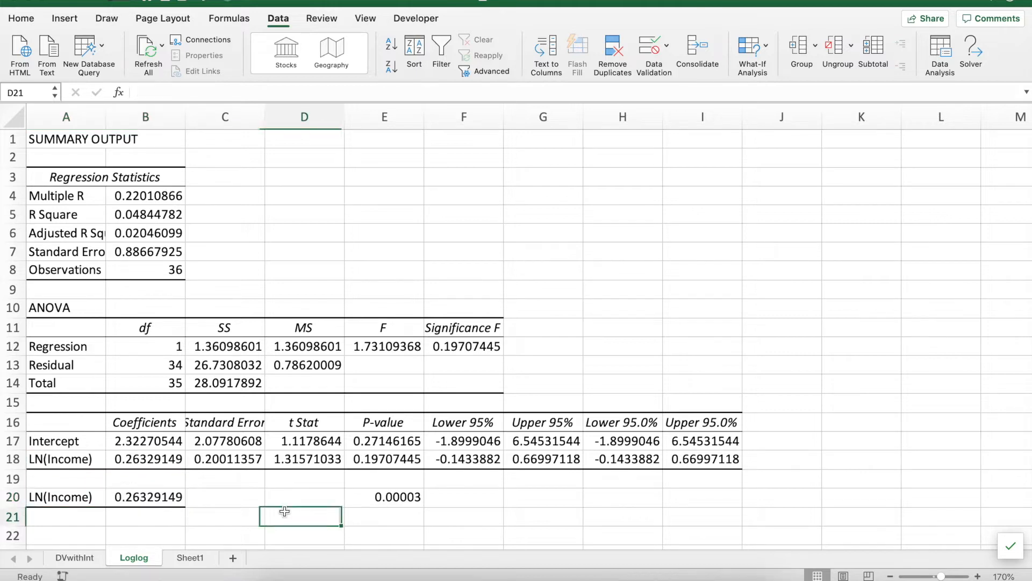
Step: Review the copied LN(Income) coefficient in row 20 against the example P-value
{"action": "left_click", "coordinate": [147, 495]}
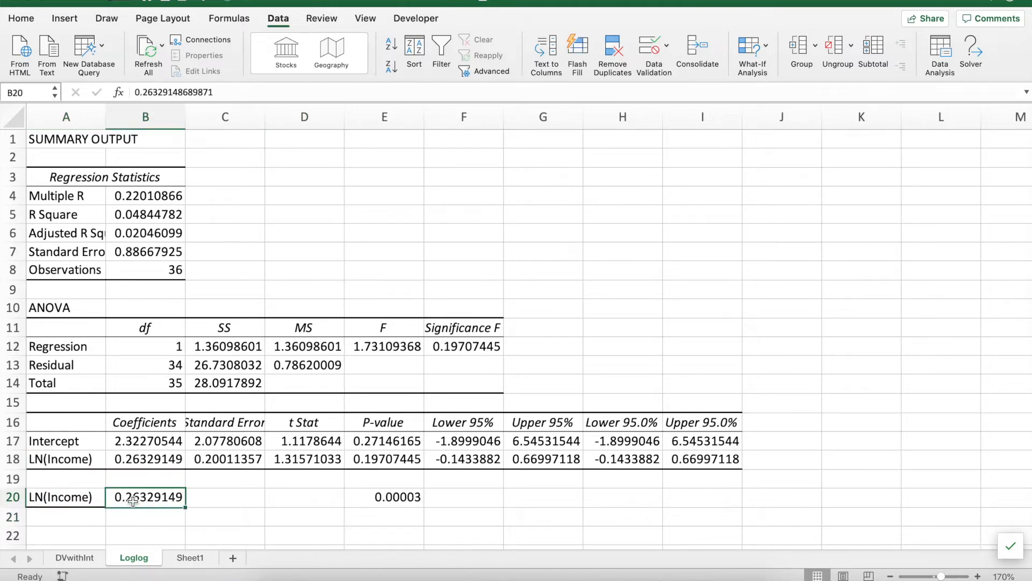
{"action": "left_click", "coordinate": [391, 501]}
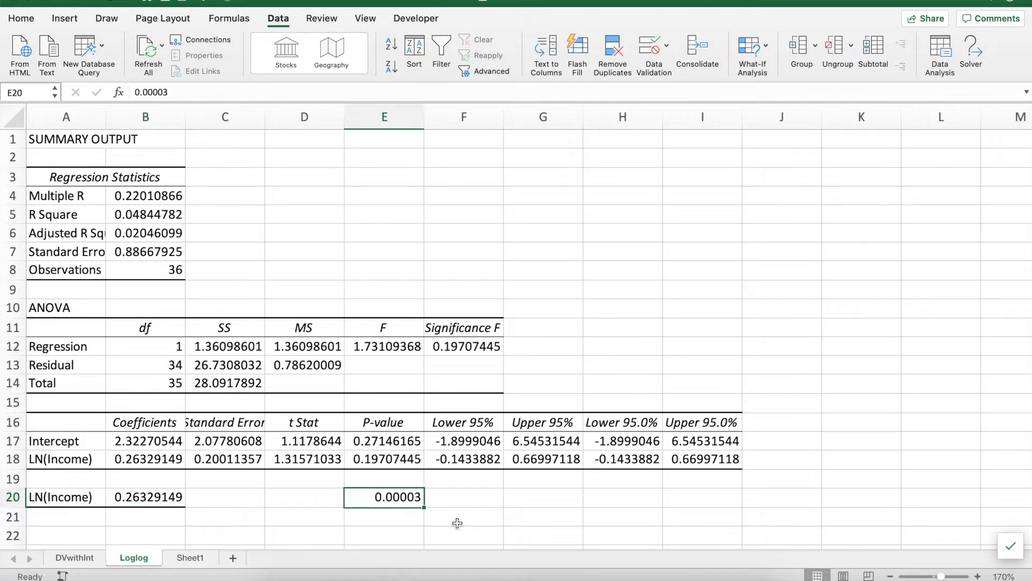
{"action": "left_click", "coordinate": [149, 500]}
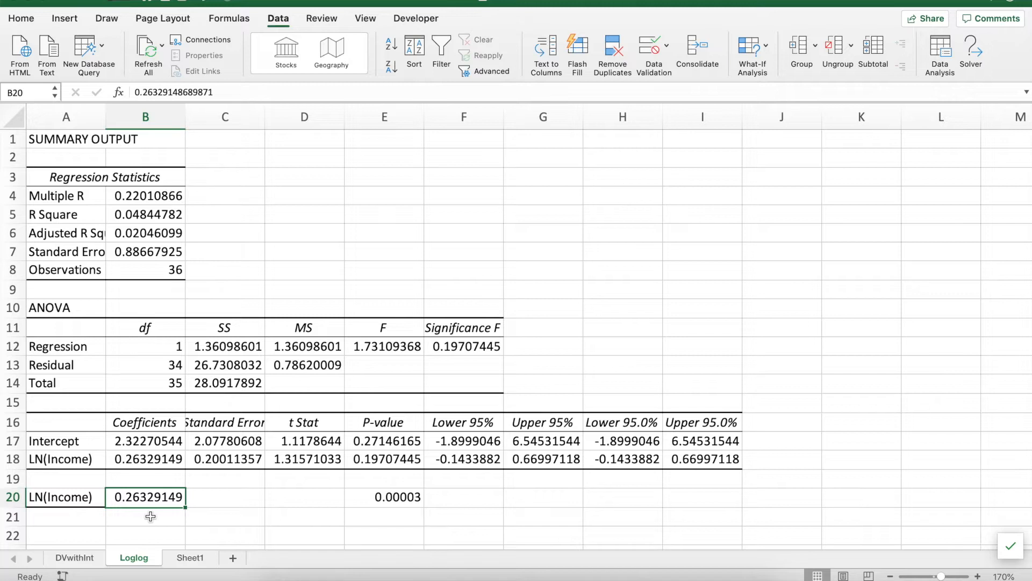
Step: Switch to Review.pdf in Acrobat and go to page 5 with the quadratic yield equation
{"action": "key", "text": "super+Tab"}
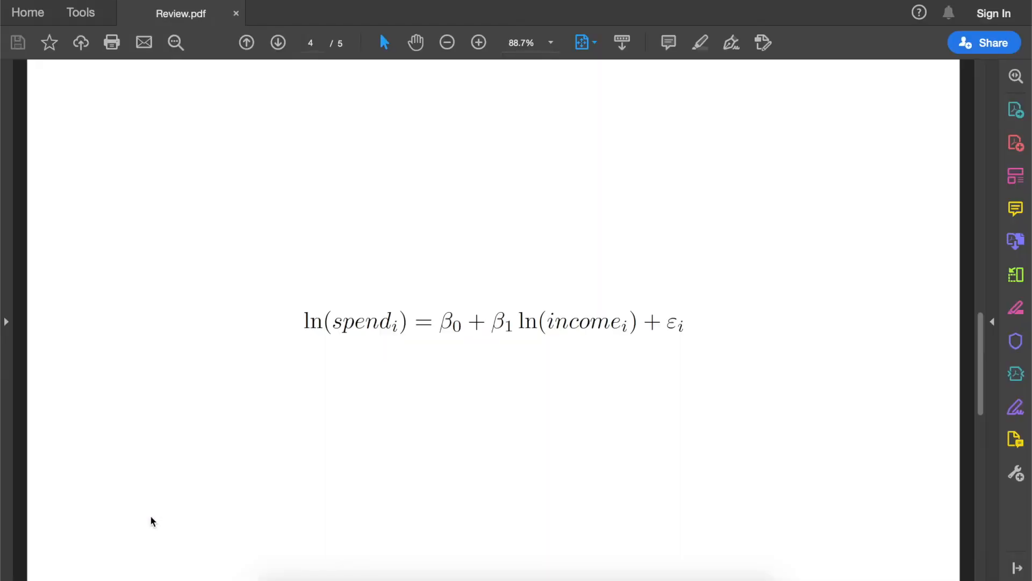
{"action": "key", "text": "Right"}
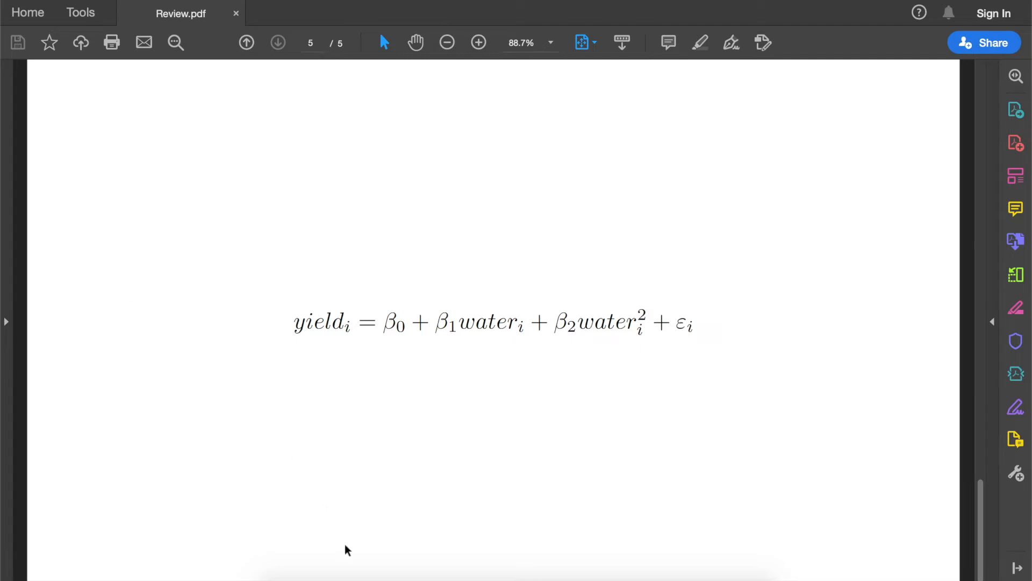
Step: Switch to the crop production workbook in Excel and open the Corn Production sheet to view its data columns
{"action": "left_click", "coordinate": [433, 578]}
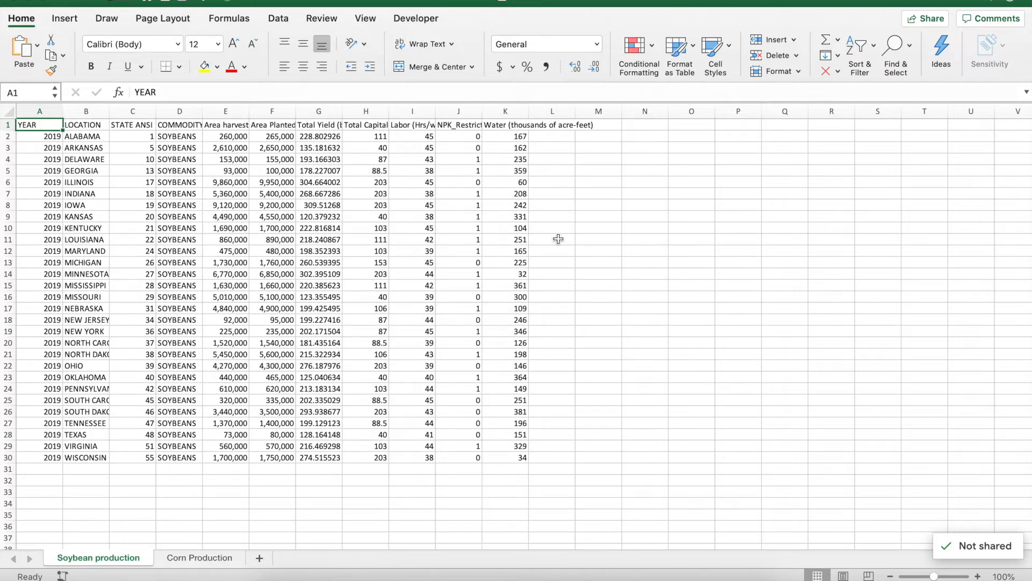
{"action": "left_click", "coordinate": [206, 561]}
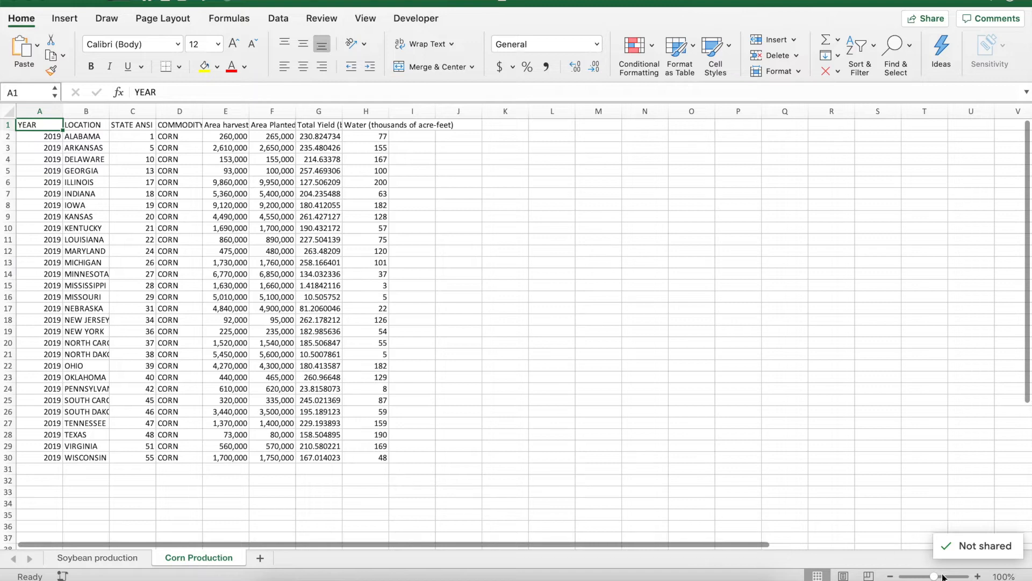
{"action": "left_click", "coordinate": [978, 576]}
{"action": "left_click", "coordinate": [977, 576]}
{"action": "left_click", "coordinate": [978, 576]}
{"action": "scroll", "coordinate": [732, 398], "scroll_direction": "up", "scroll_amount": 1}
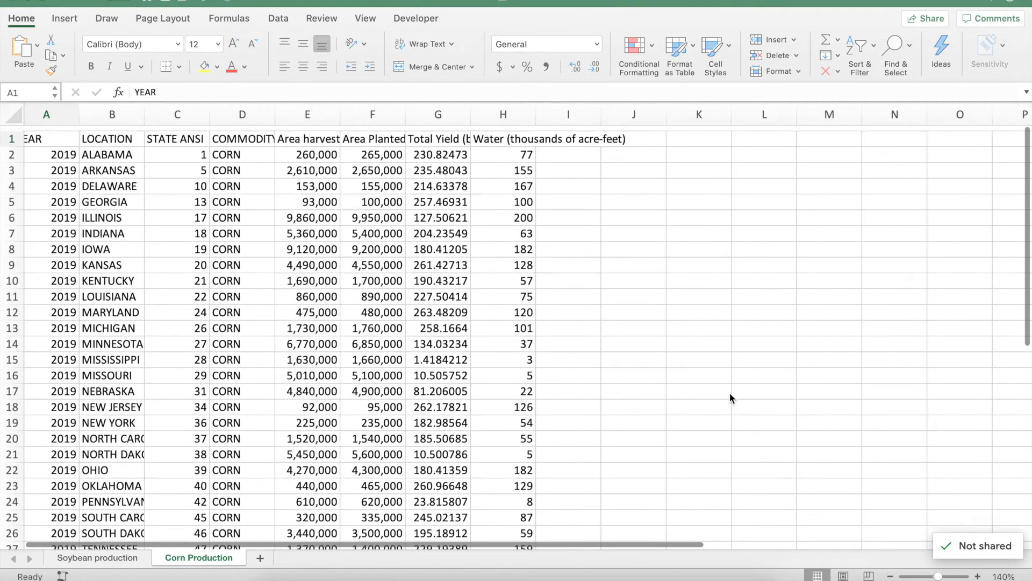
{"action": "left_click", "coordinate": [599, 295]}
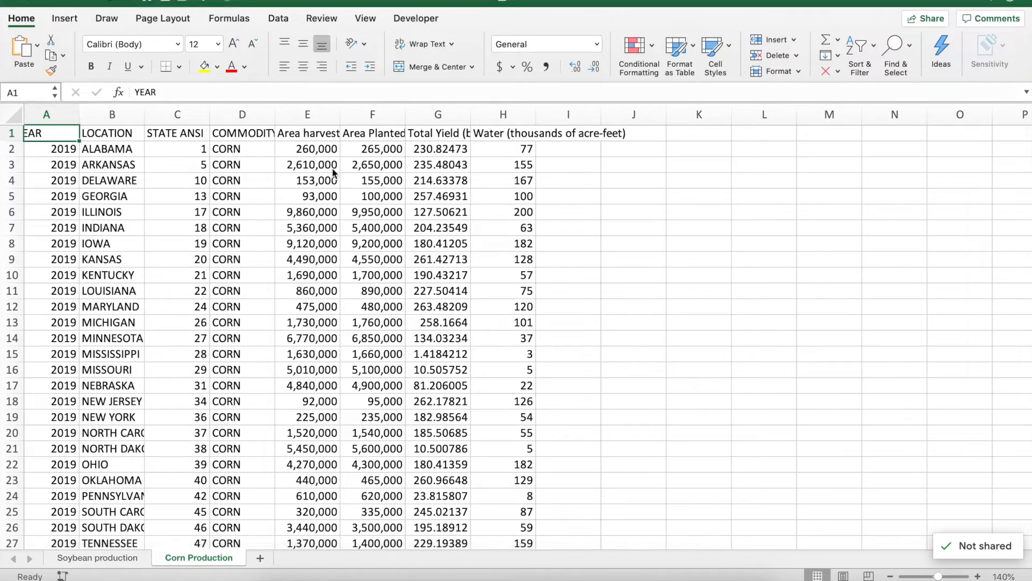
{"action": "scroll", "coordinate": [291, 194], "scroll_direction": "left", "scroll_amount": 2}
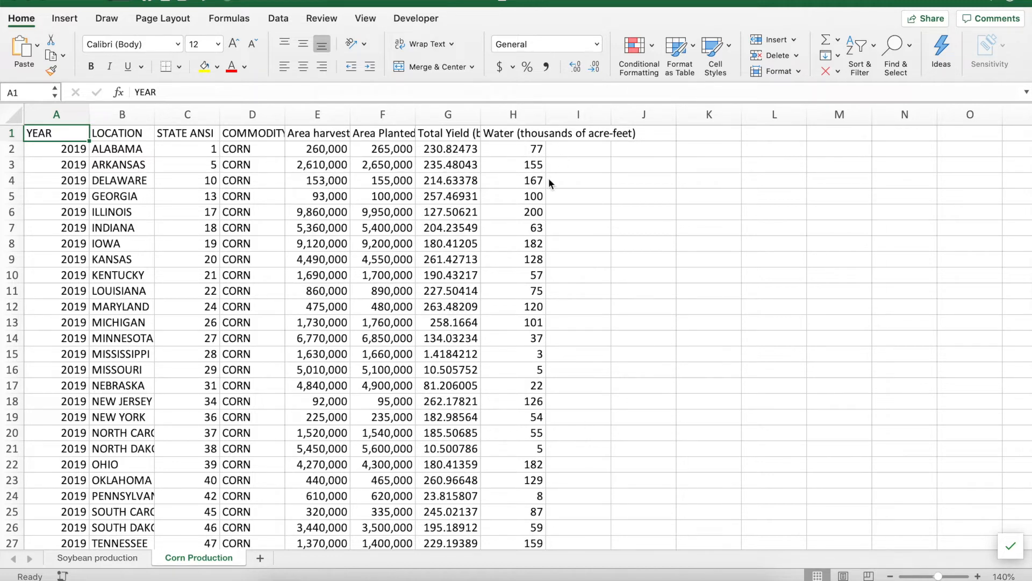
Step: Check the yield equation in Review.pdf, then return to Excel and enter the header Watersq in cell I1
{"action": "key", "text": "super+Tab"}
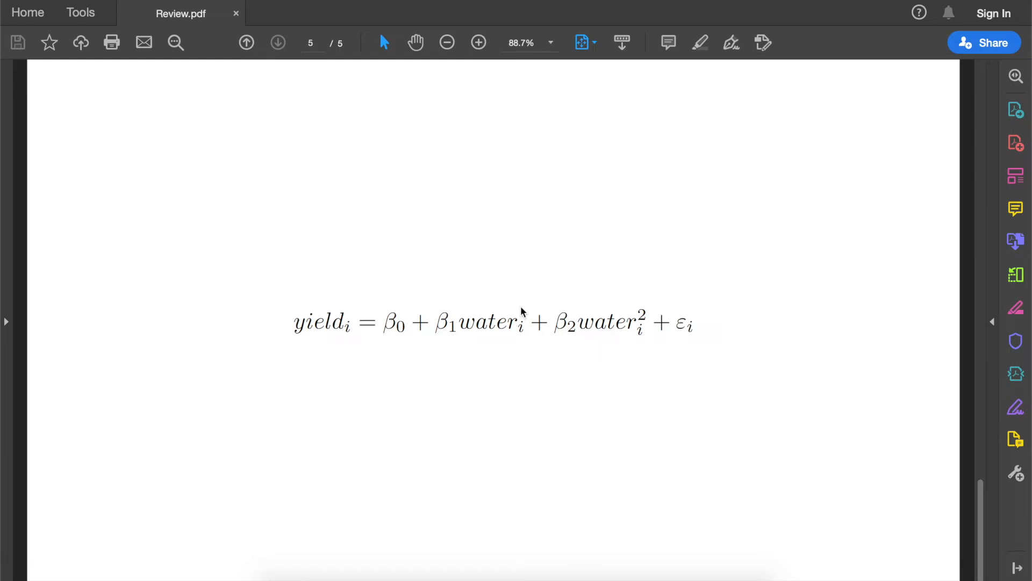
{"action": "key", "text": "super+Tab"}
{"action": "left_click", "coordinate": [585, 133]}
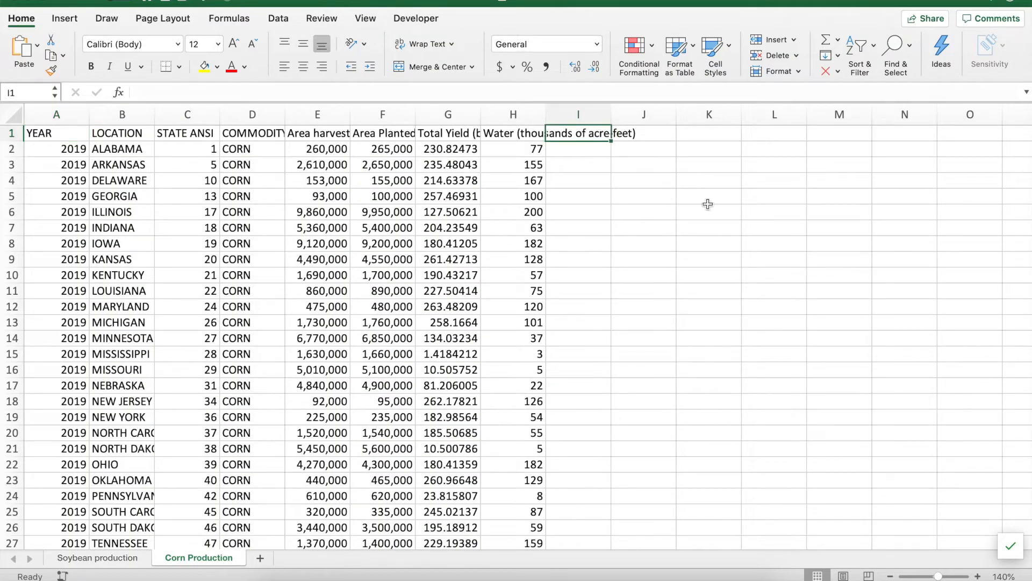
{"action": "type", "text": "Watersq"}
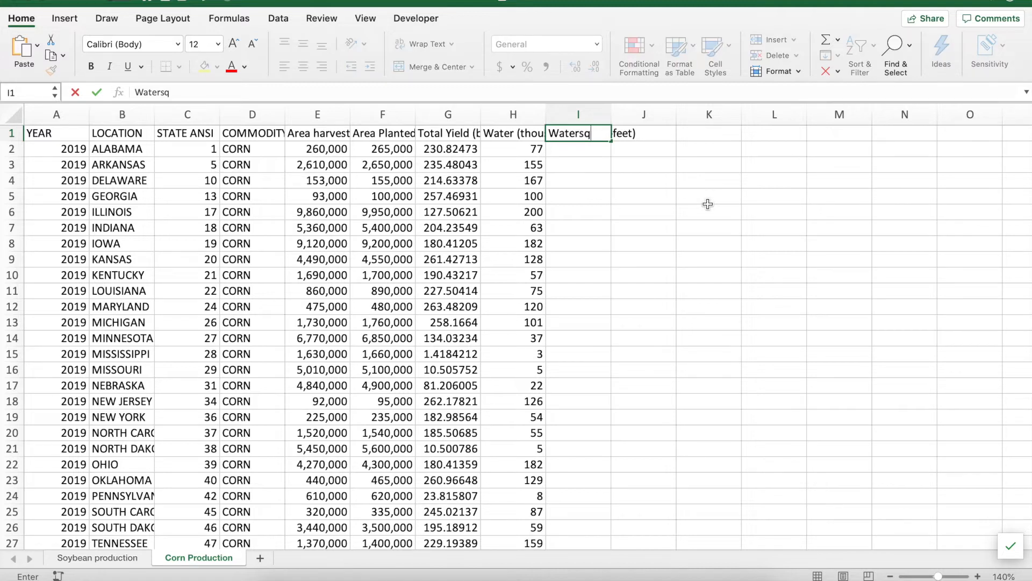
{"action": "key", "text": "Return"}
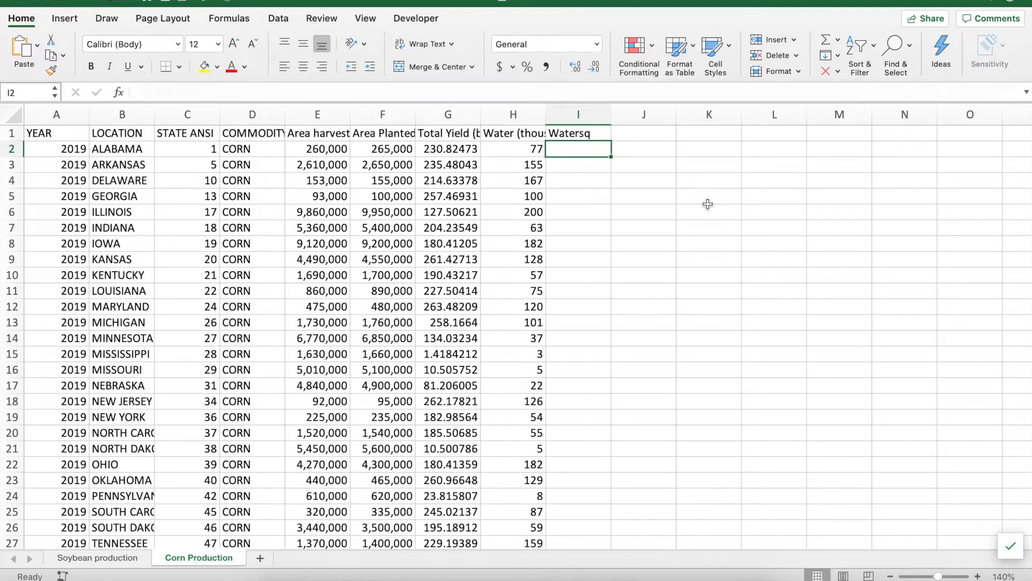
Step: Enter =H2^2 in I2 and fill the formula down the Watersq column to the last data row
{"action": "type", "text": "="}
{"action": "key", "text": "Left"}
{"action": "type", "text": "^2"}
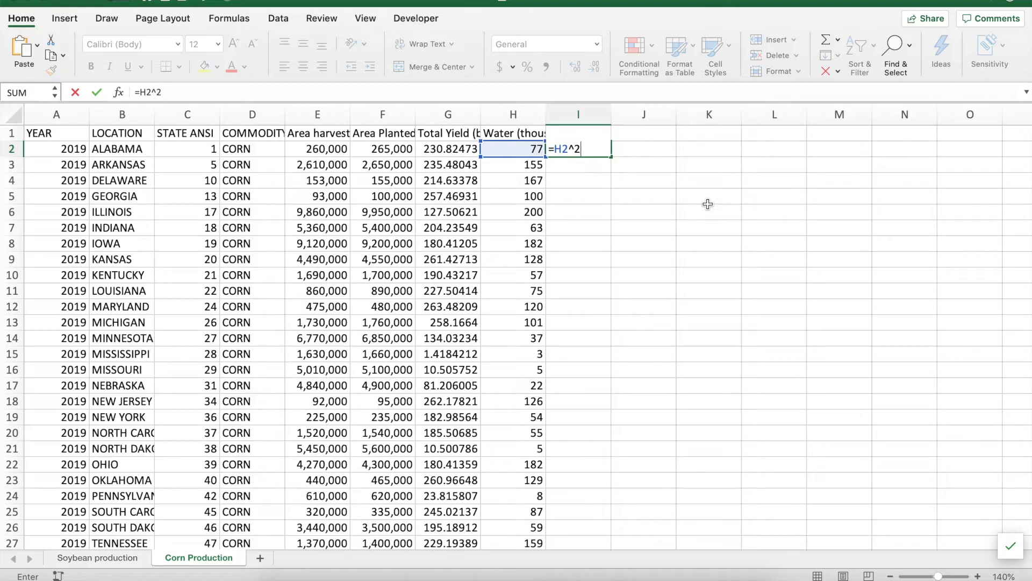
{"action": "key", "text": "Return"}
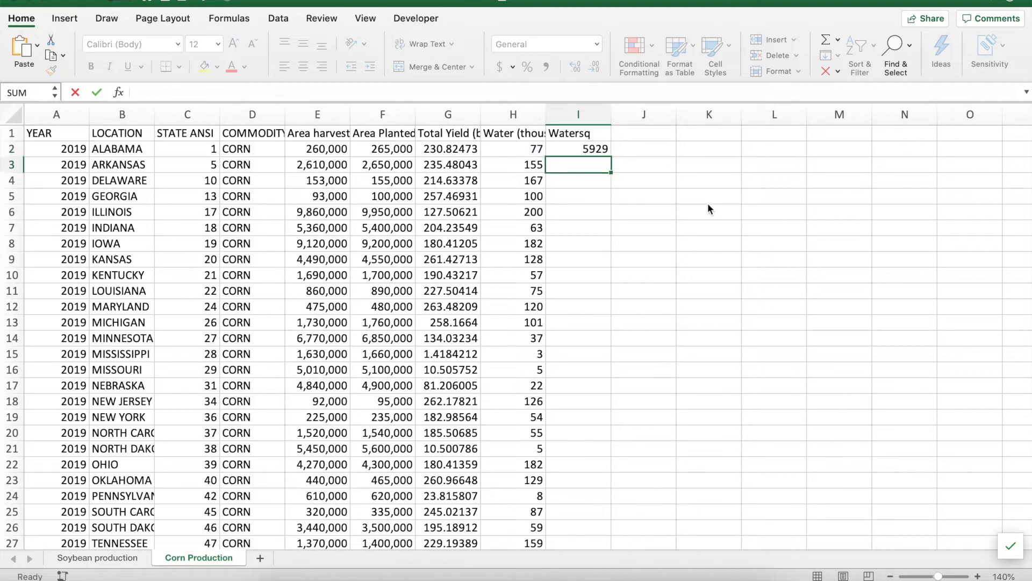
{"action": "key", "text": "Up"}
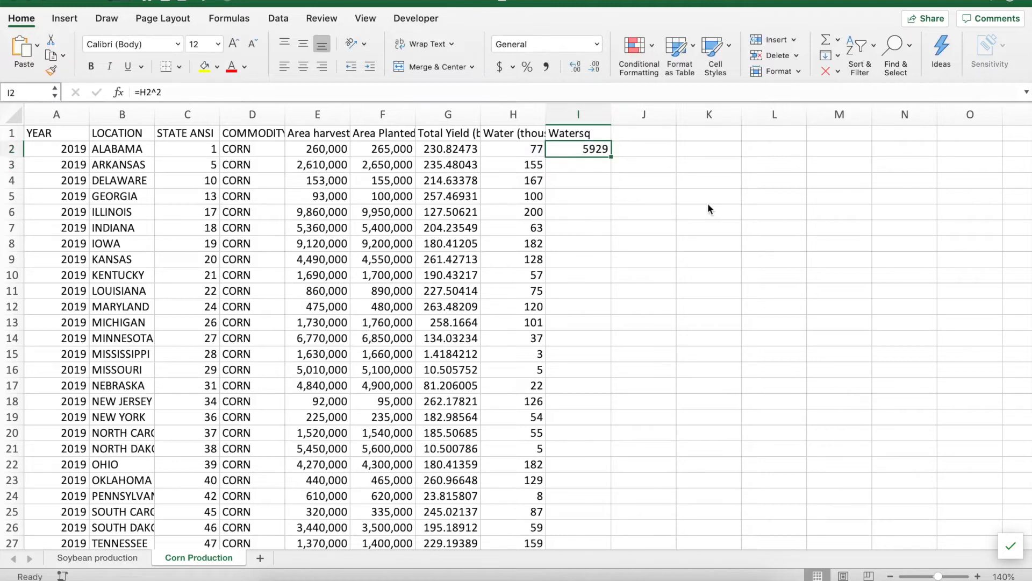
{"action": "double_click", "coordinate": [612, 158]}
{"action": "left_click", "coordinate": [650, 190]}
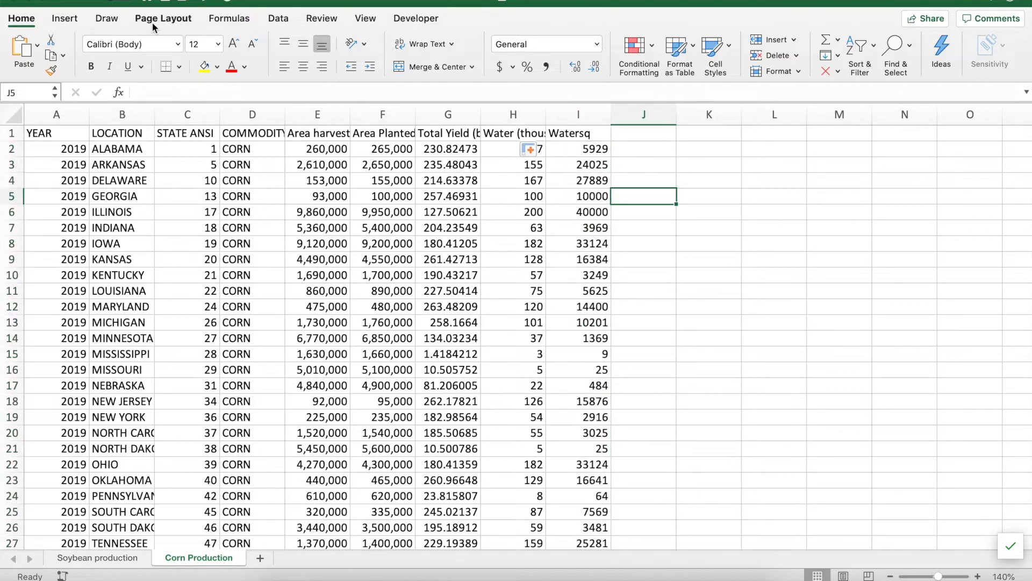
Step: Start a Regression data analysis and set its Y range to the Total Yield column, $G$1:$G$30
{"action": "left_click", "coordinate": [280, 19]}
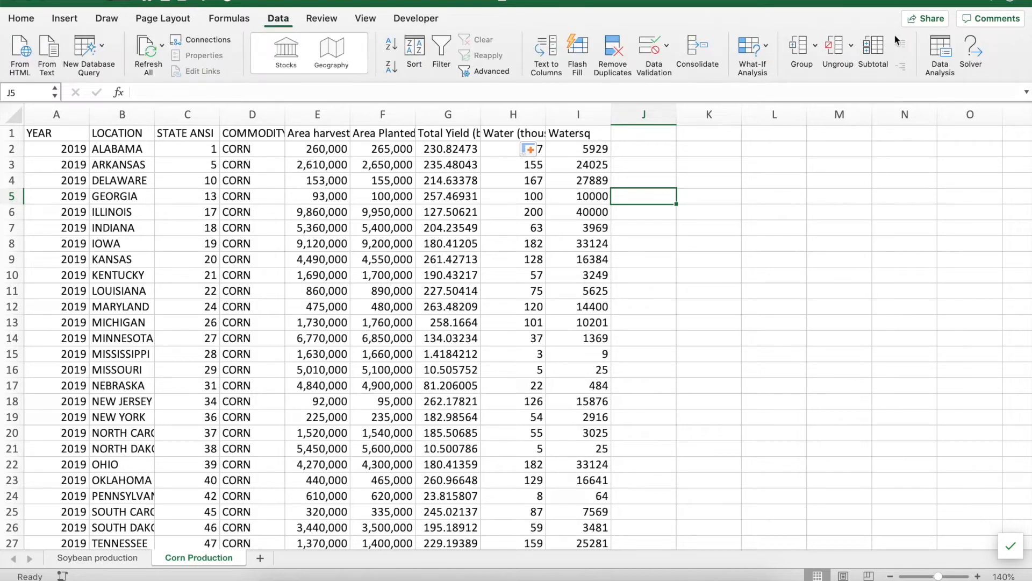
{"action": "left_click", "coordinate": [941, 51]}
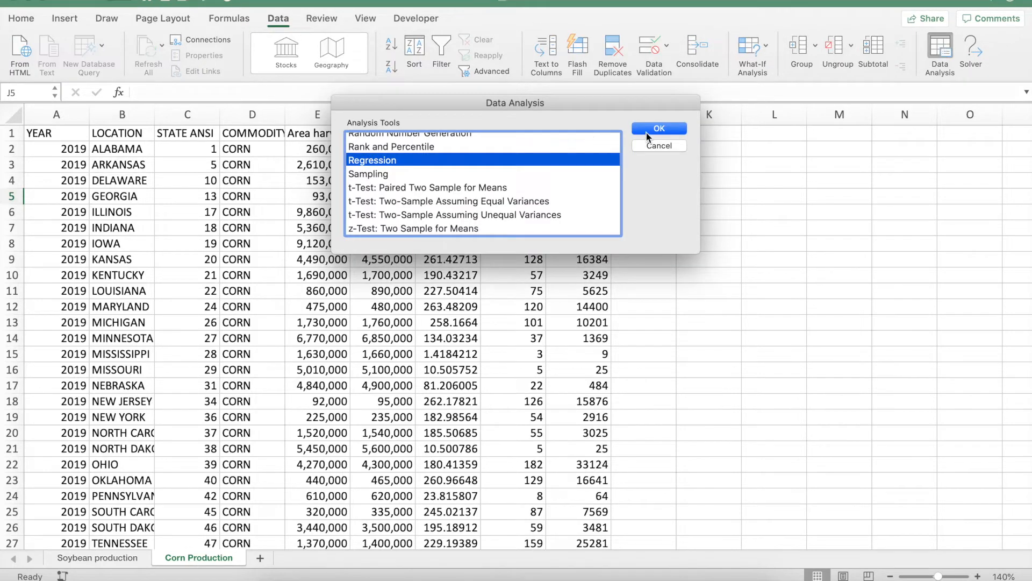
{"action": "left_click", "coordinate": [651, 130]}
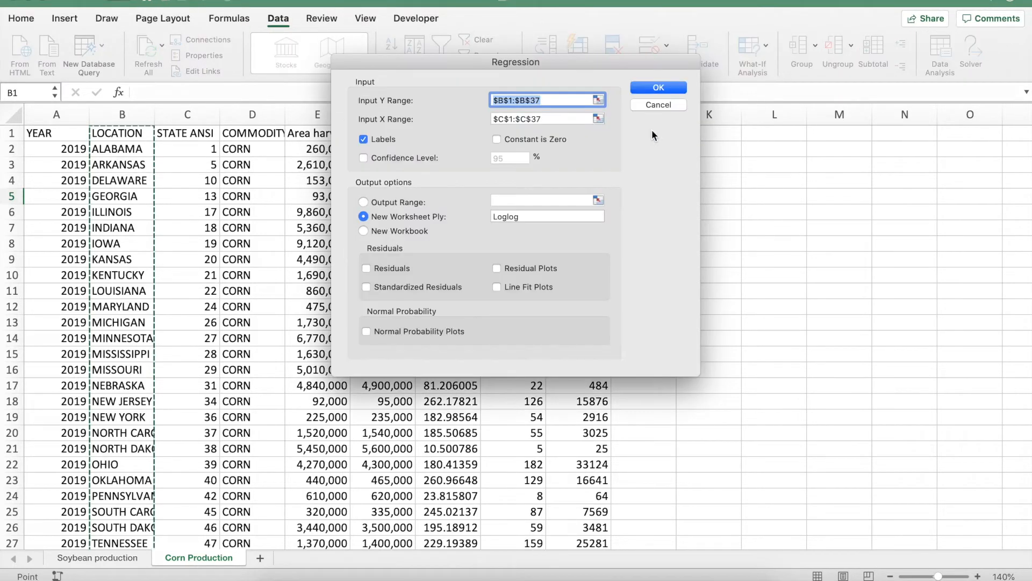
{"action": "left_click", "coordinate": [604, 101]}
{"action": "left_click", "coordinate": [448, 133]}
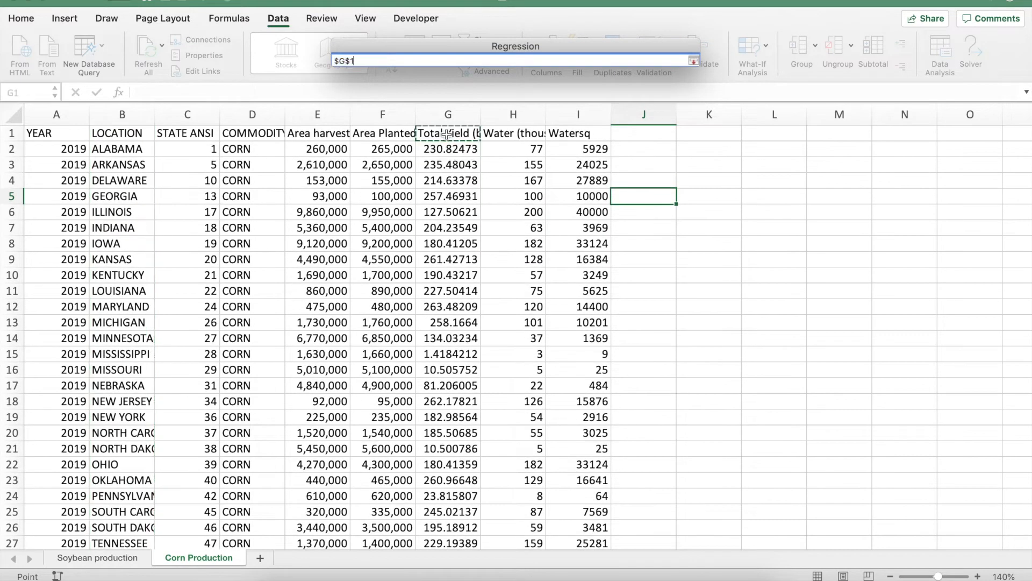
{"action": "key", "text": "super+shift+Down"}
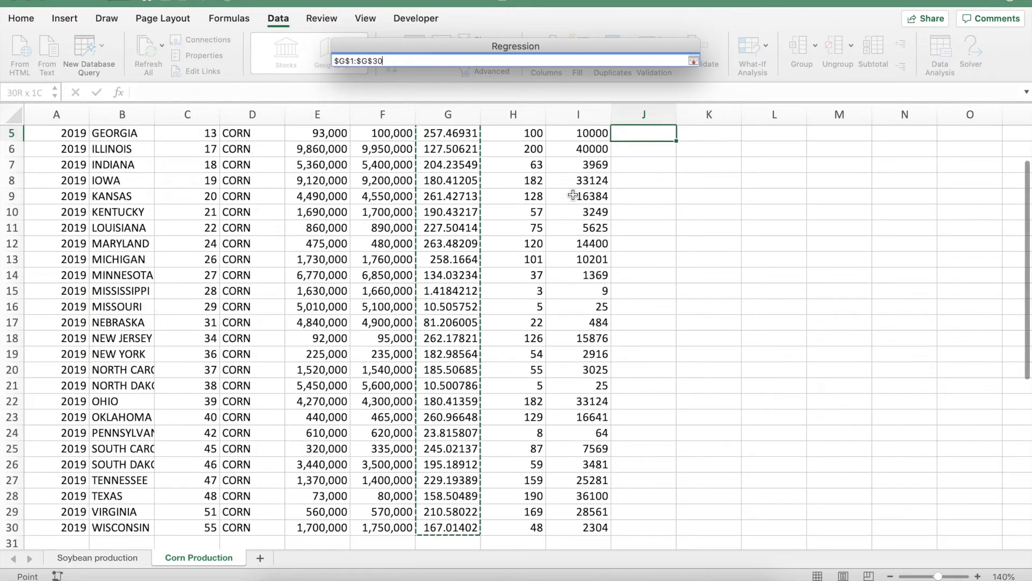
{"action": "key", "text": "Return"}
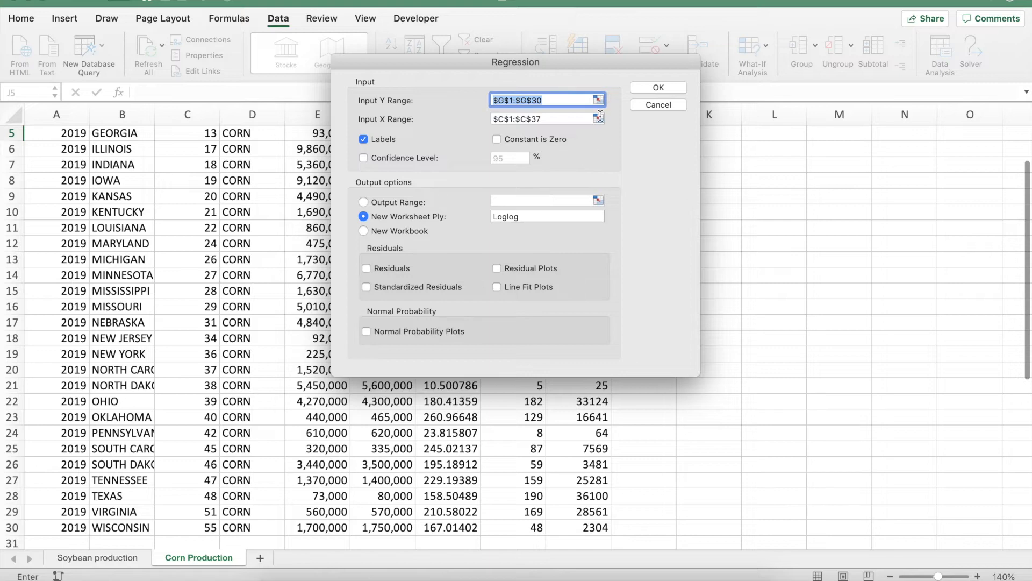
Step: Set the regression's X range to the Water and Watersq columns, $H$1:$I$30
{"action": "left_click", "coordinate": [600, 116]}
{"action": "left_click", "coordinate": [513, 133]}
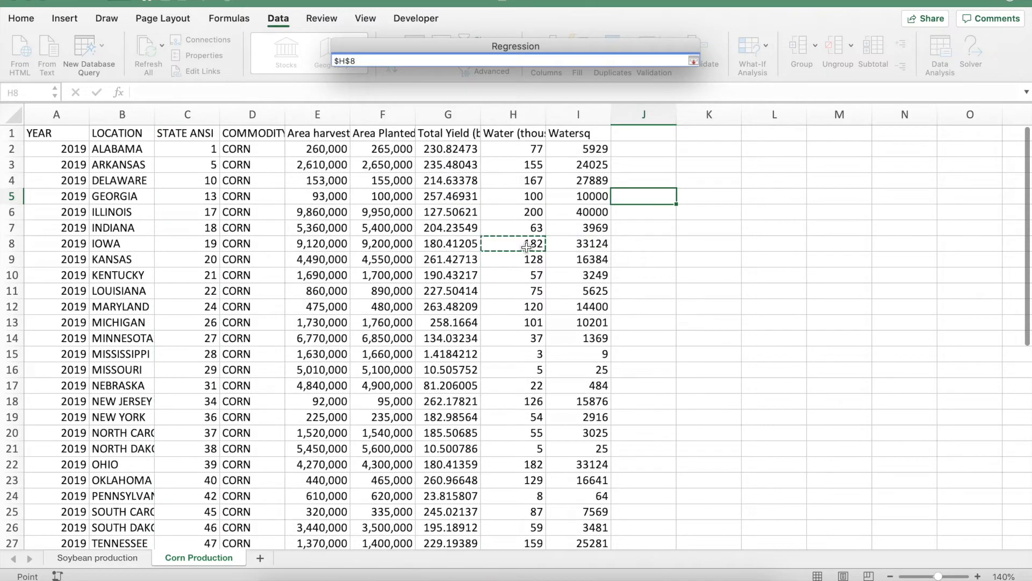
{"action": "key", "text": "shift+Right"}
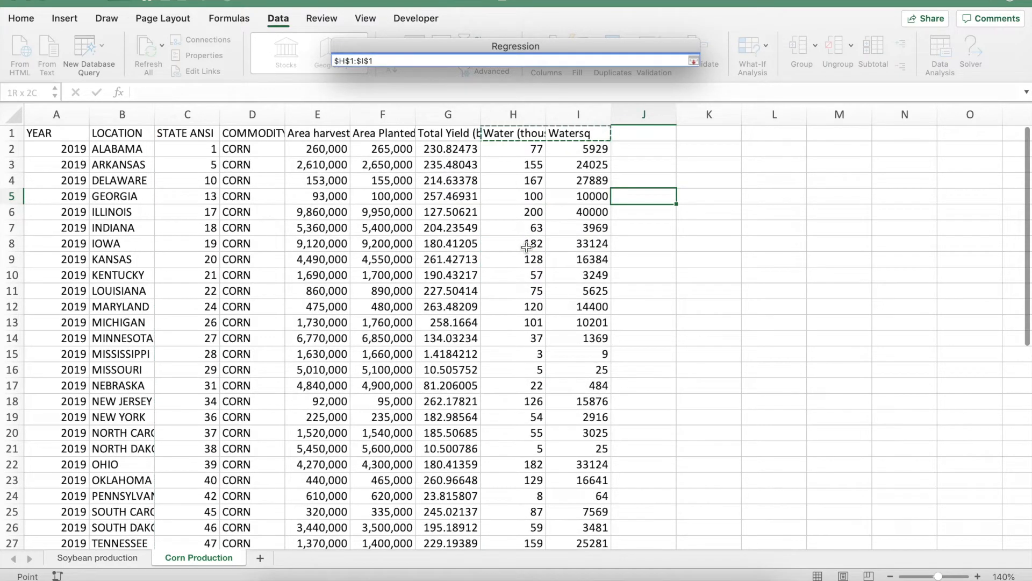
{"action": "key", "text": "ctrl+shift+Down"}
{"action": "key", "text": "Return"}
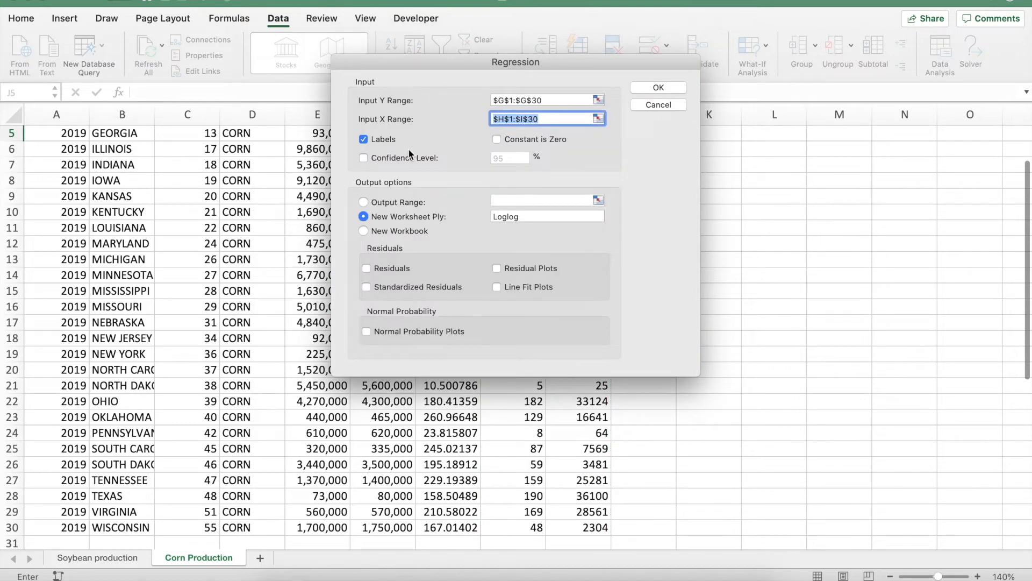
Step: Name the new output worksheet Quad and run the regression
{"action": "double_click", "coordinate": [548, 217]}
{"action": "type", "text": "Quad"}
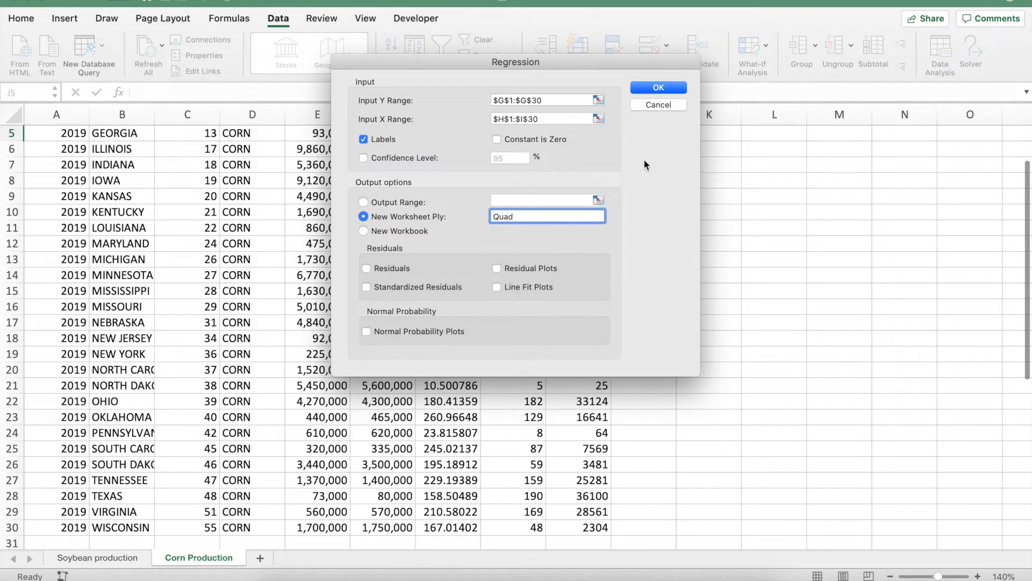
{"action": "left_click", "coordinate": [656, 89]}
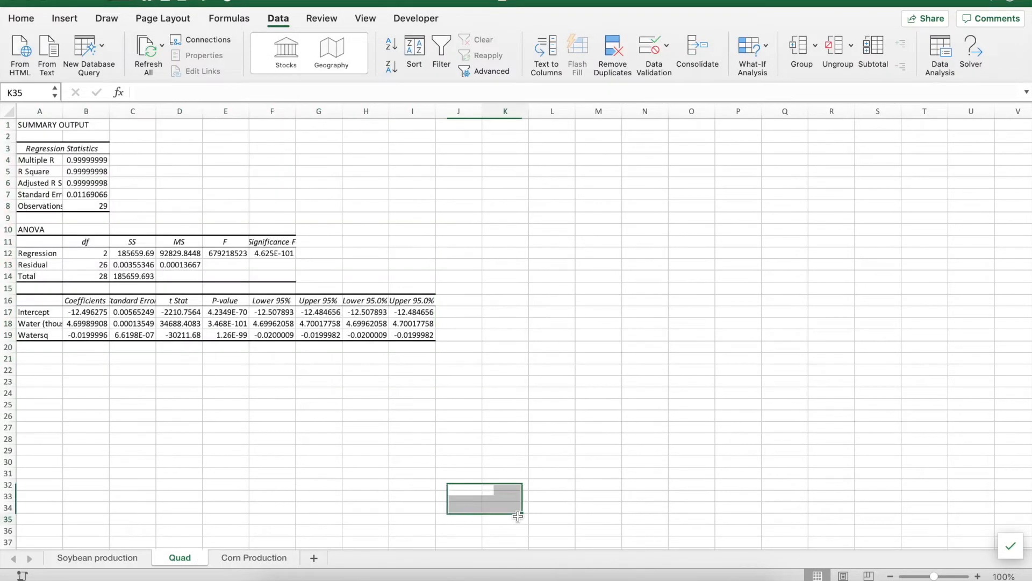
Step: Examine the Adjusted R Square and Significance F in the regression output on the Quad sheet
{"action": "left_click", "coordinate": [518, 516]}
{"action": "left_click", "coordinate": [978, 576]}
{"action": "left_click", "coordinate": [977, 576]}
{"action": "left_click", "coordinate": [978, 576]}
{"action": "left_click", "coordinate": [977, 576]}
{"action": "left_click", "coordinate": [978, 576]}
{"action": "left_click", "coordinate": [977, 575]}
{"action": "left_click", "coordinate": [977, 576]}
{"action": "left_click", "coordinate": [977, 576]}
{"action": "scroll", "coordinate": [685, 410], "scroll_direction": "up", "scroll_amount": 5}
{"action": "scroll", "coordinate": [686, 410], "scroll_direction": "down", "scroll_amount": 1}
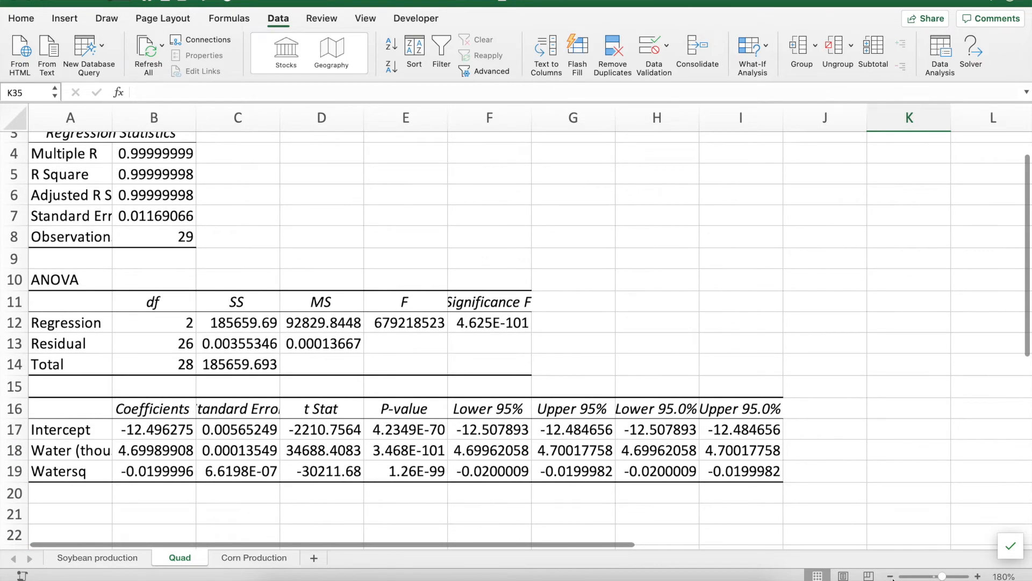
{"action": "left_click", "coordinate": [890, 576]}
{"action": "scroll", "coordinate": [745, 425], "scroll_direction": "up", "scroll_amount": 2}
{"action": "scroll", "coordinate": [745, 425], "scroll_direction": "left", "scroll_amount": 1}
{"action": "left_click", "coordinate": [159, 238]}
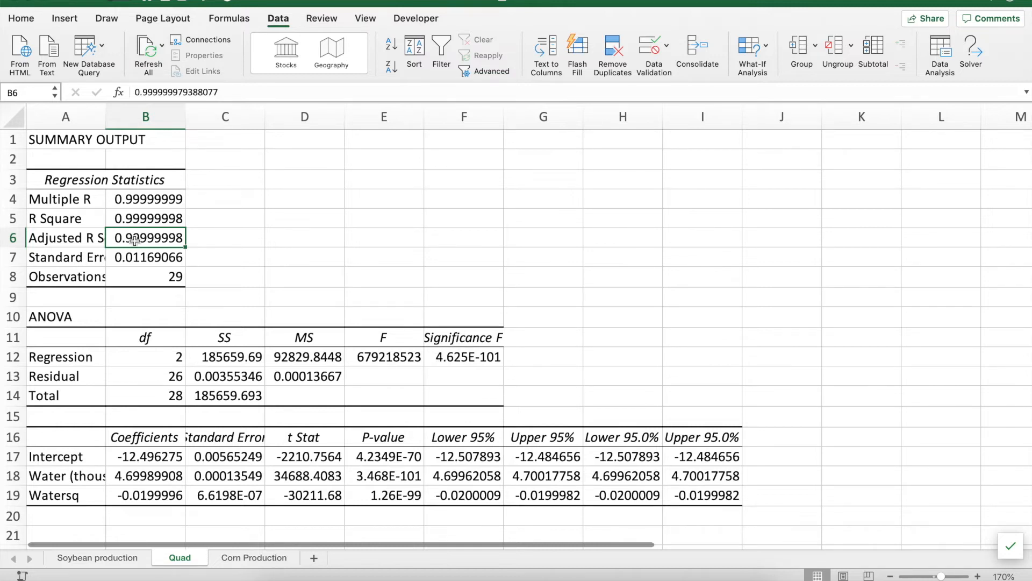
{"action": "left_click", "coordinate": [470, 361]}
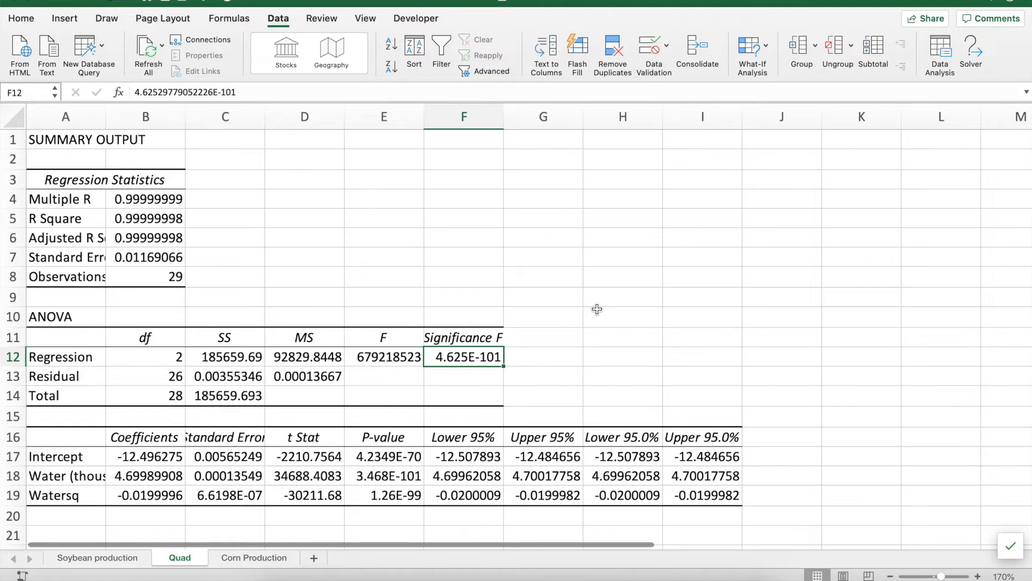
Step: Examine the Water and Watersq coefficients and the p-values of the intercept, Water and Watersq
{"action": "left_click", "coordinate": [128, 477]}
{"action": "left_click_drag", "start_coordinate": [128, 485], "coordinate": [126, 494]}
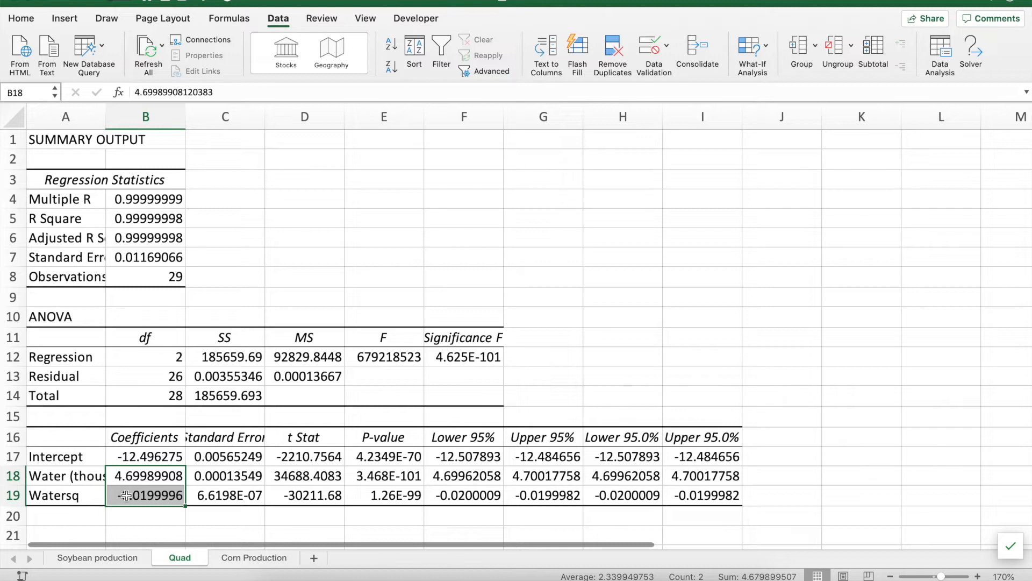
{"action": "left_click", "coordinate": [377, 456]}
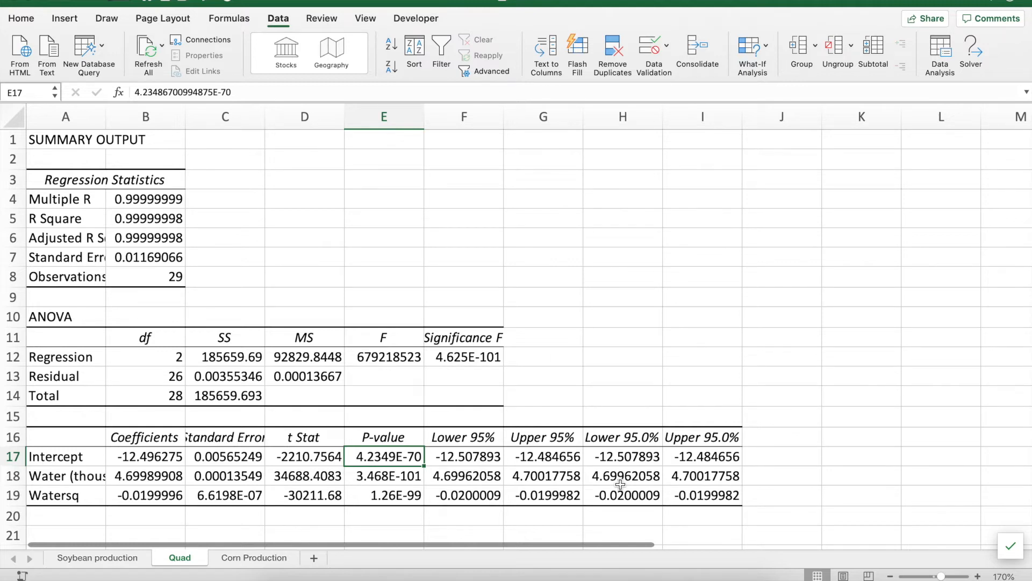
{"action": "key", "text": "Down"}
{"action": "key", "text": "Down"}
{"action": "key", "text": "Up"}
{"action": "key", "text": "Up"}
{"action": "key", "text": "Down"}
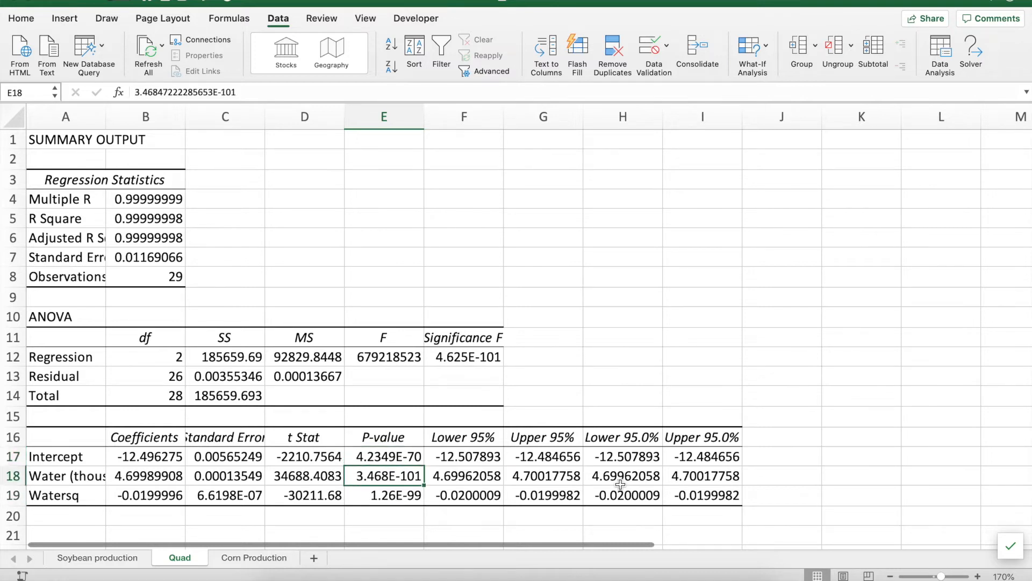
{"action": "key", "text": "Down"}
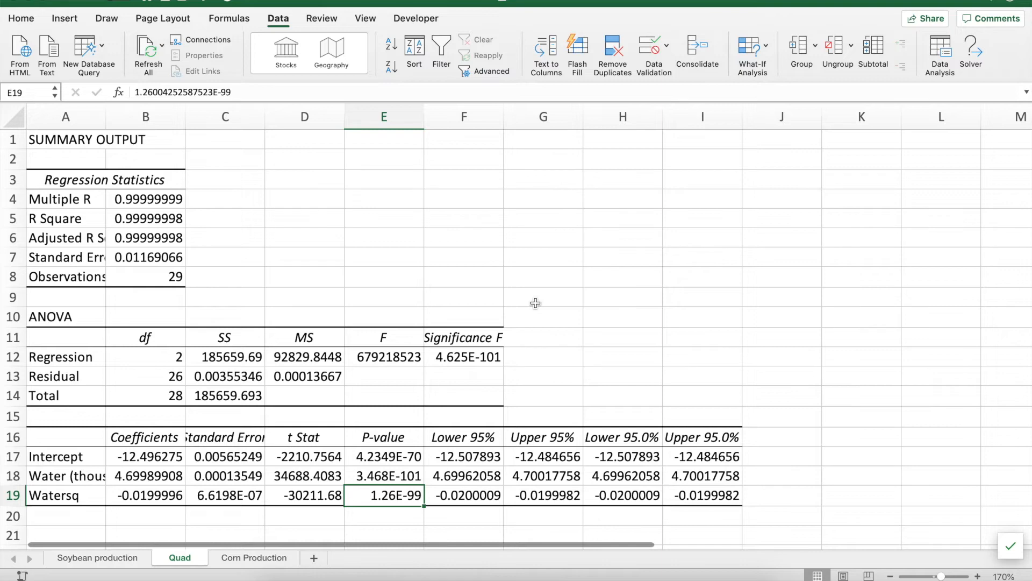
Step: Write the model equation Yield = B0 + B1*Water + B2*Water^2 in cell A22 below the regression output
{"action": "scroll", "coordinate": [496, 258], "scroll_direction": "down", "scroll_amount": 5}
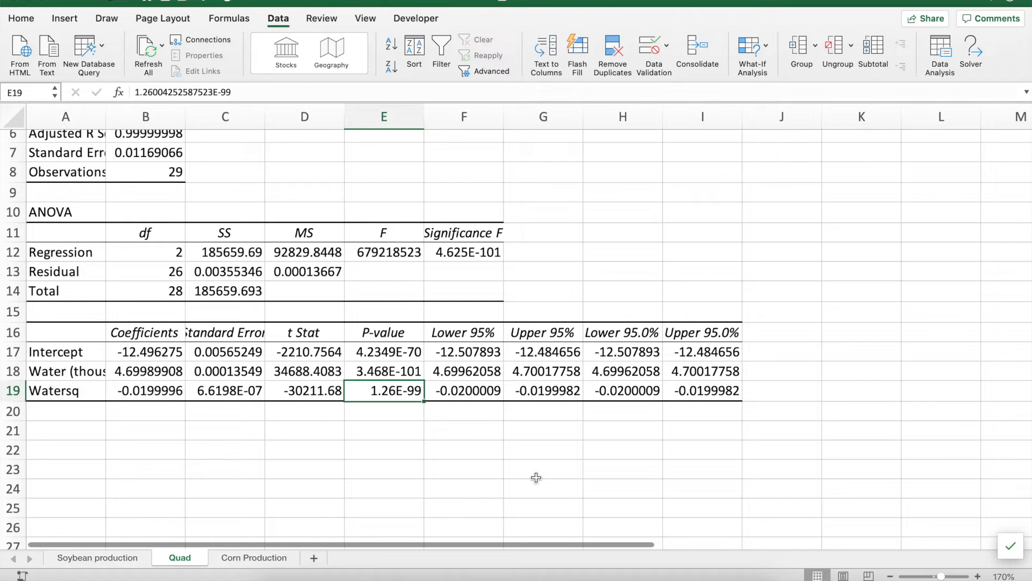
{"action": "left_click", "coordinate": [72, 448]}
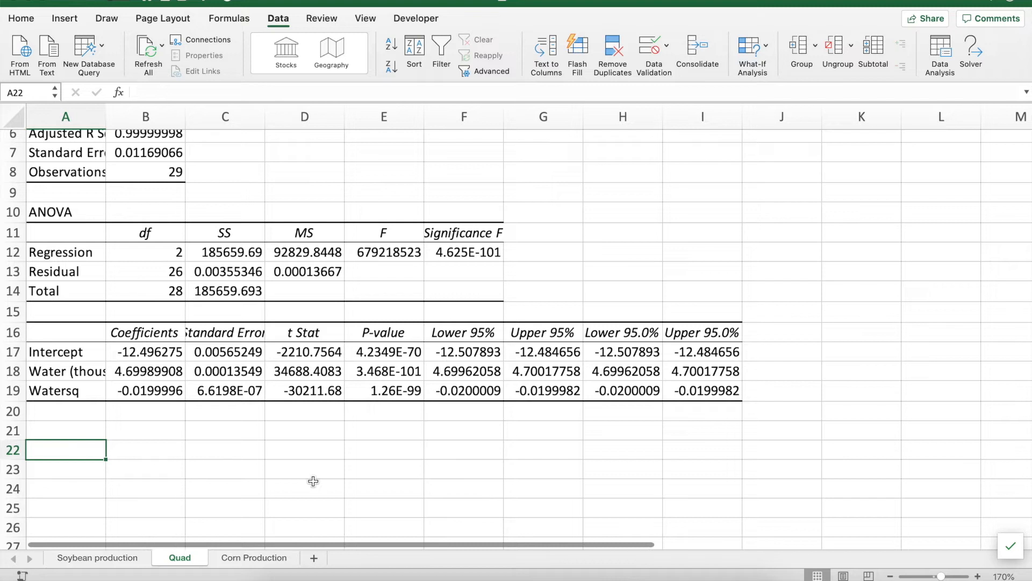
{"action": "type", "text": "Yi"}
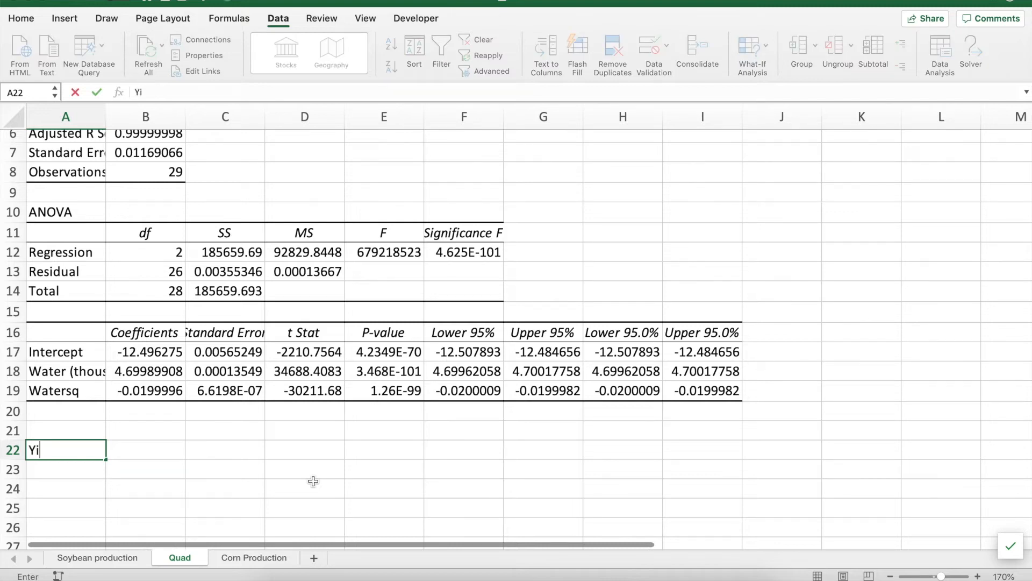
{"action": "type", "text": "eld = B0 + "}
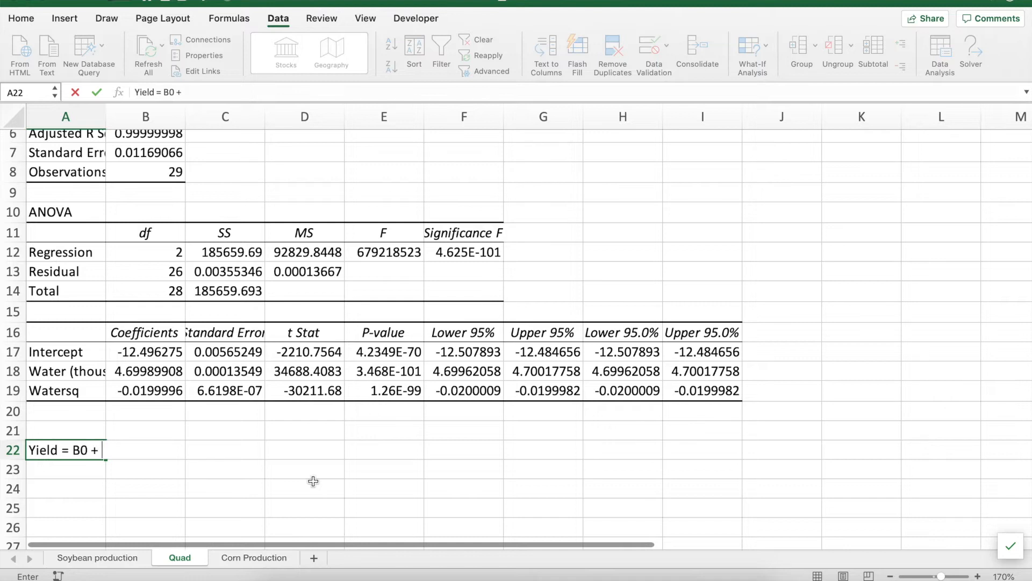
{"action": "type", "text": "B1*Water + B2*Water^2"}
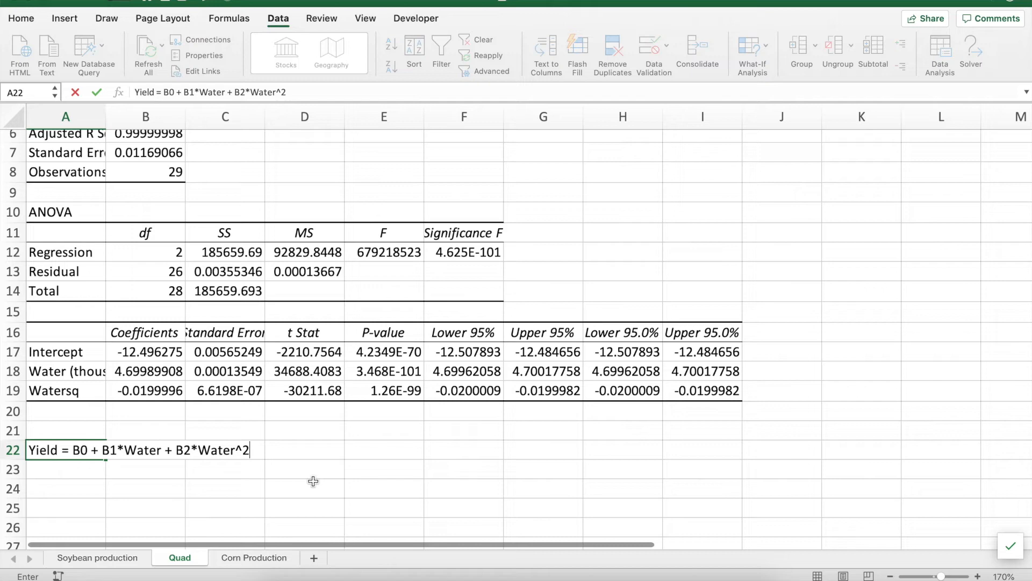
{"action": "key", "text": "Return"}
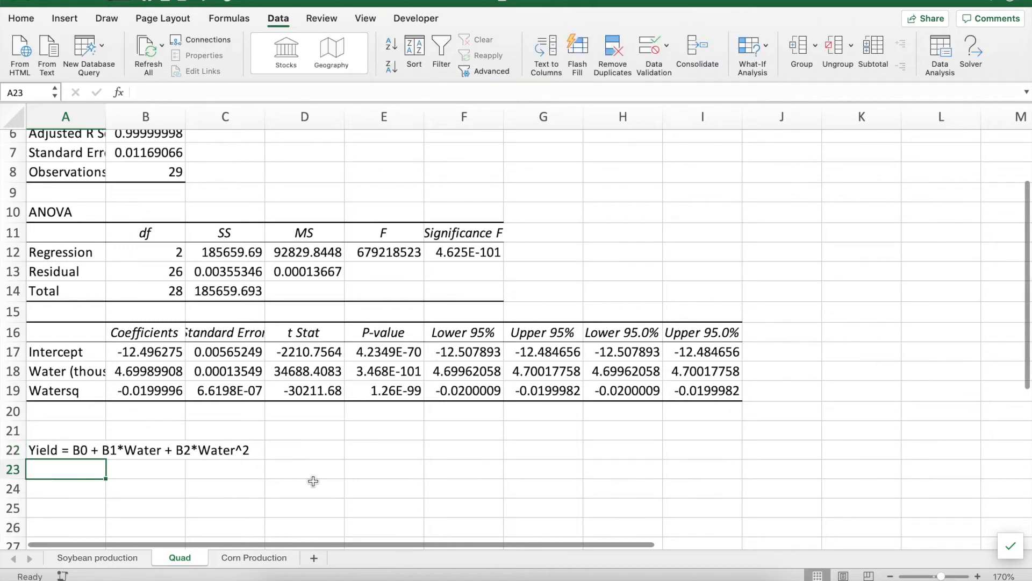
Step: Enter the labels Yield in A24 and Water in A25
{"action": "key", "text": "Return"}
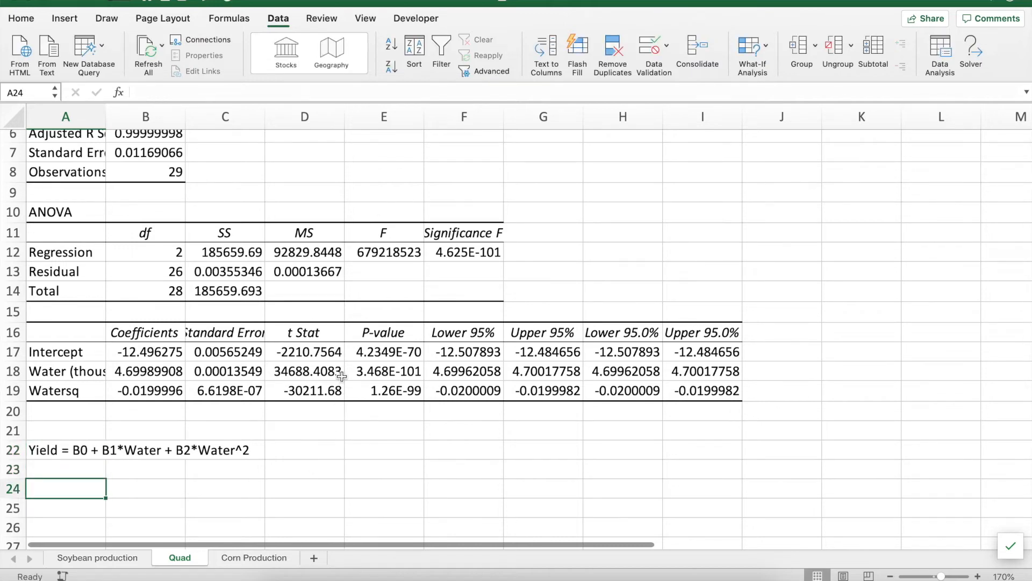
{"action": "scroll", "coordinate": [342, 377], "scroll_direction": "down", "scroll_amount": 3}
{"action": "scroll", "coordinate": [342, 377], "scroll_direction": "down", "scroll_amount": 1}
{"action": "scroll", "coordinate": [342, 376], "scroll_direction": "up", "scroll_amount": 1}
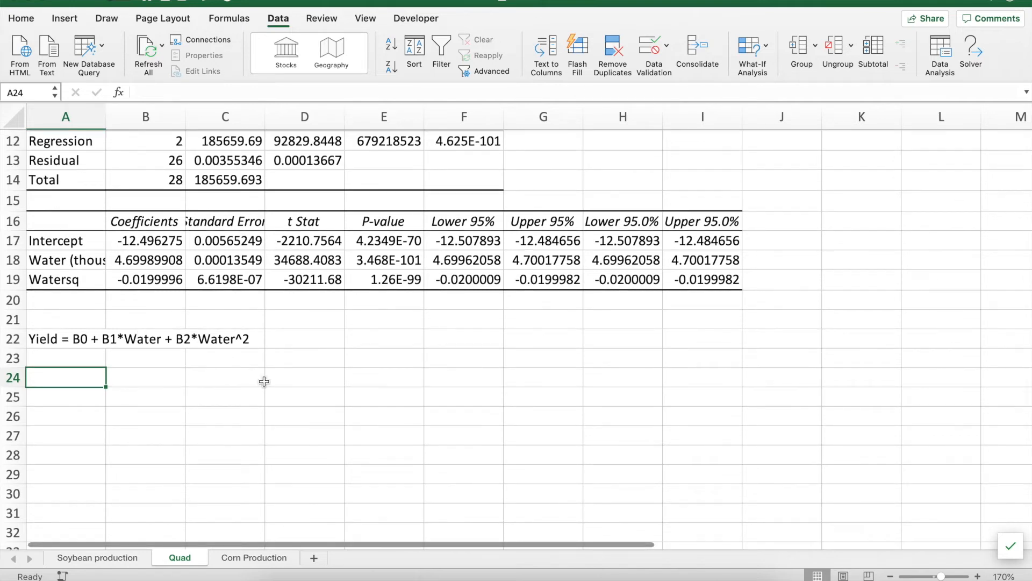
{"action": "type", "text": "Yield"}
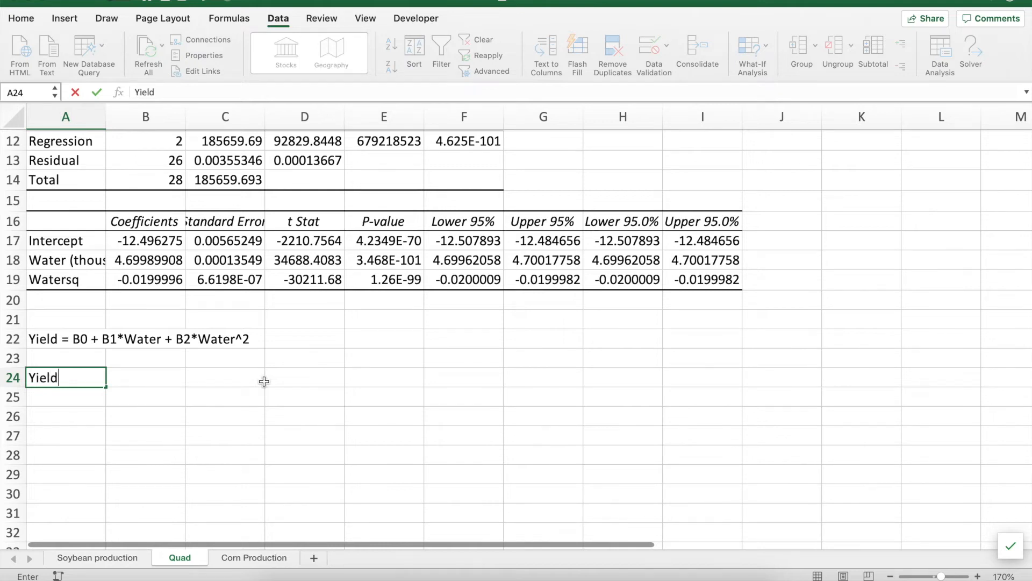
{"action": "key", "text": "Return"}
{"action": "key", "text": "Up"}
{"action": "key", "text": "Right"}
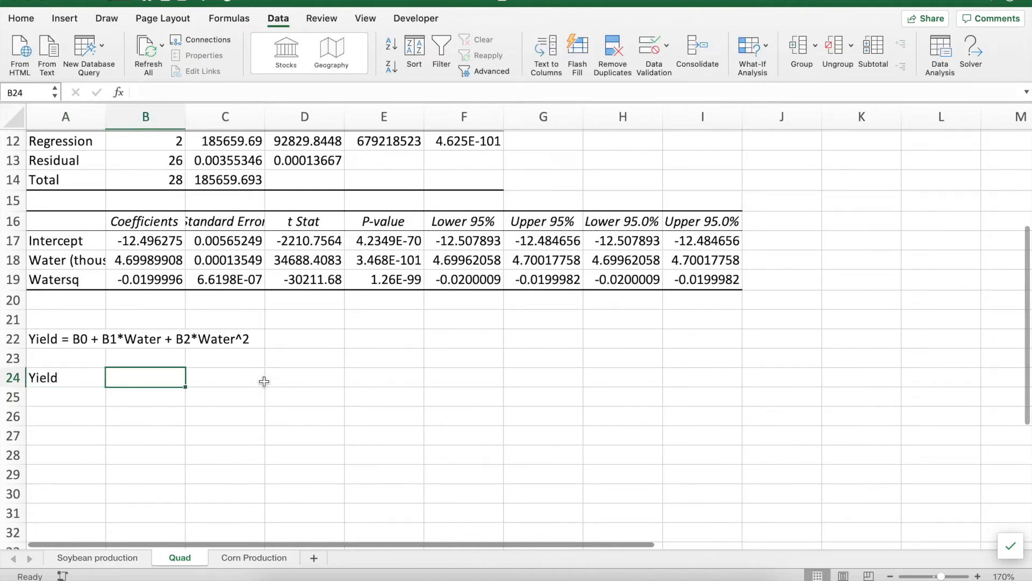
{"action": "key", "text": "Down"}
{"action": "key", "text": "Left"}
{"action": "type", "text": "Water"}
{"action": "key", "text": "Return"}
{"action": "key", "text": "Up"}
{"action": "key", "text": "Right"}
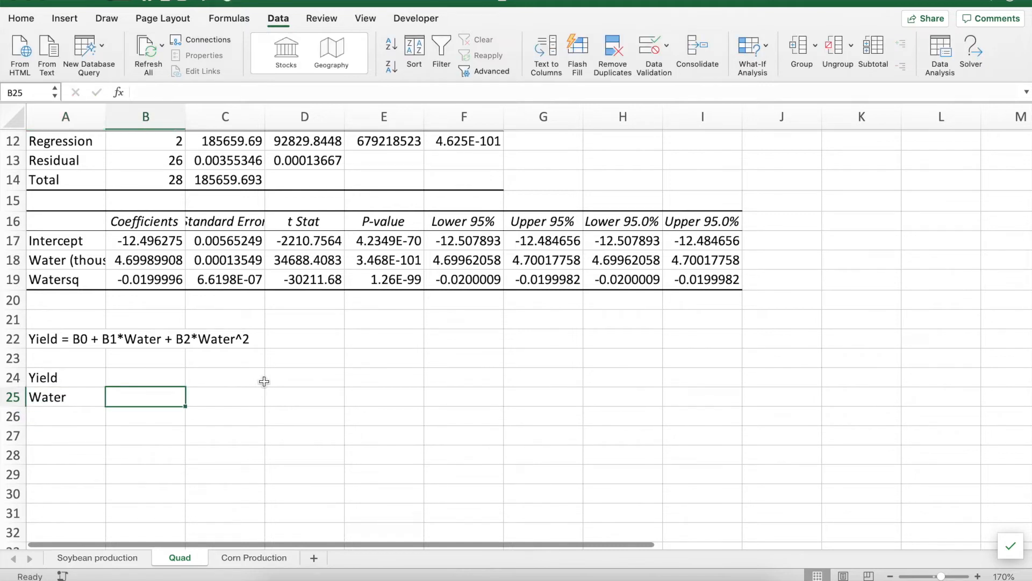
Step: Calculate the predicted yield in B24 with =B17+B18*B25+B19*B25^2, using the regression coefficients and the water cell
{"action": "key", "text": "Up"}
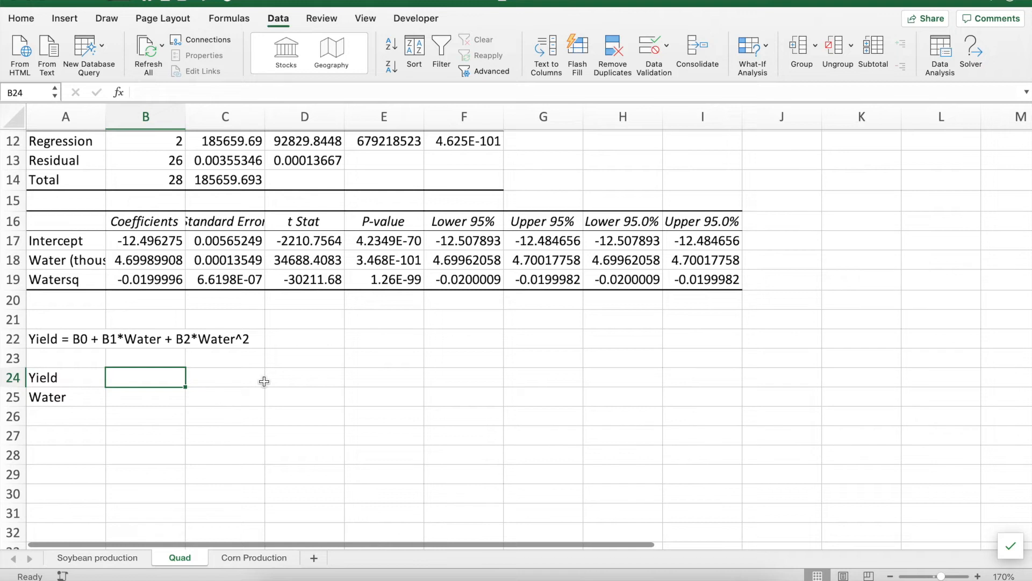
{"action": "type", "text": "="}
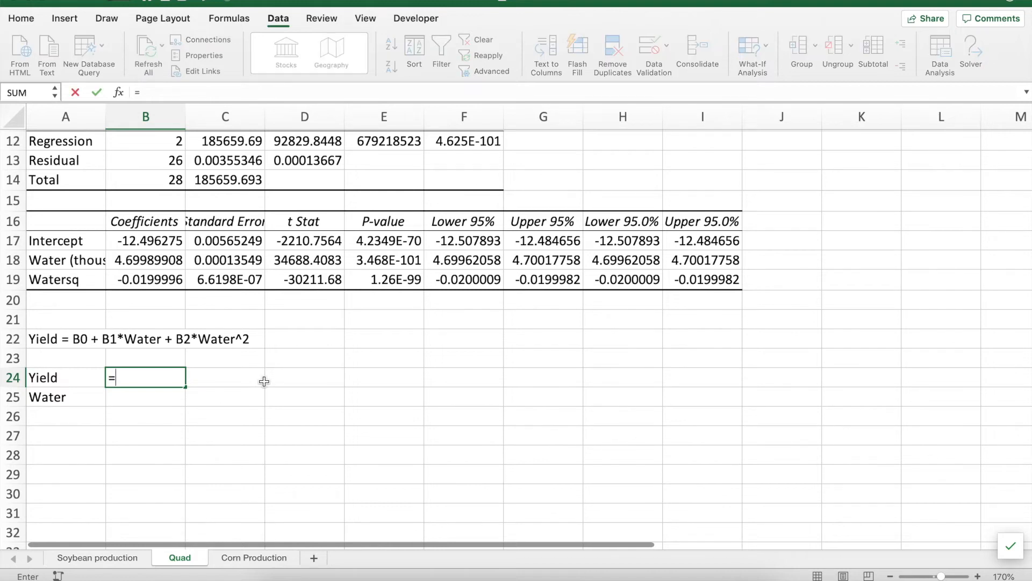
{"action": "left_click", "coordinate": [134, 243]}
{"action": "type", "text": "+"}
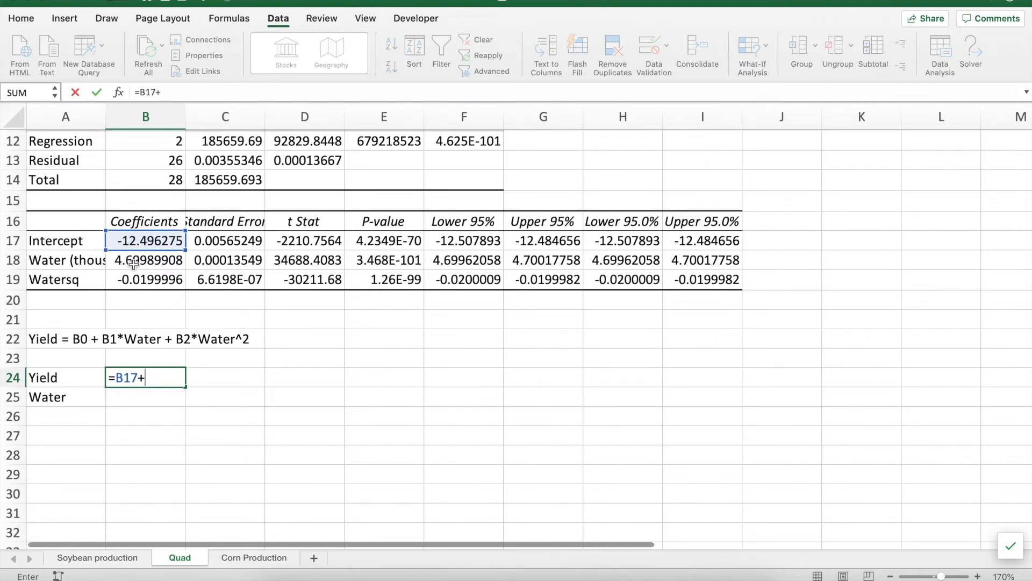
{"action": "left_click", "coordinate": [134, 263]}
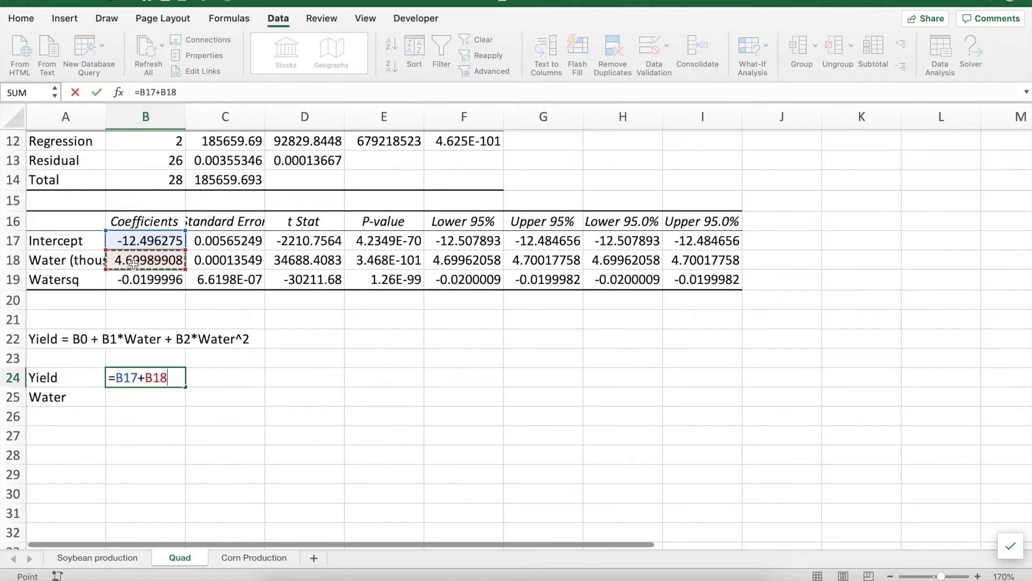
{"action": "type", "text": "*"}
{"action": "left_click", "coordinate": [134, 397]}
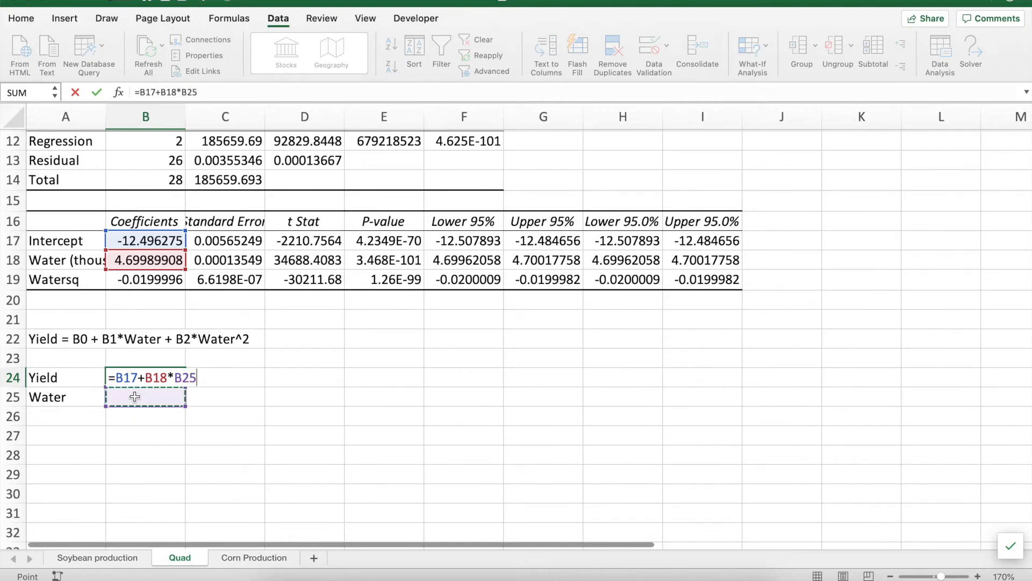
{"action": "type", "text": "+"}
{"action": "left_click", "coordinate": [138, 278]}
{"action": "type", "text": "*"}
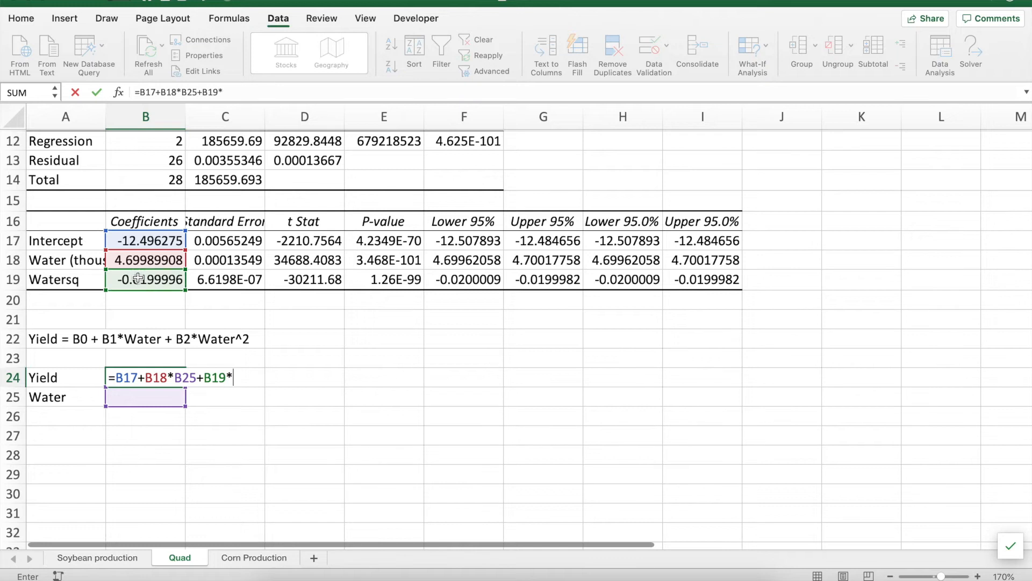
{"action": "left_click", "coordinate": [132, 398]}
{"action": "type", "text": "^2"}
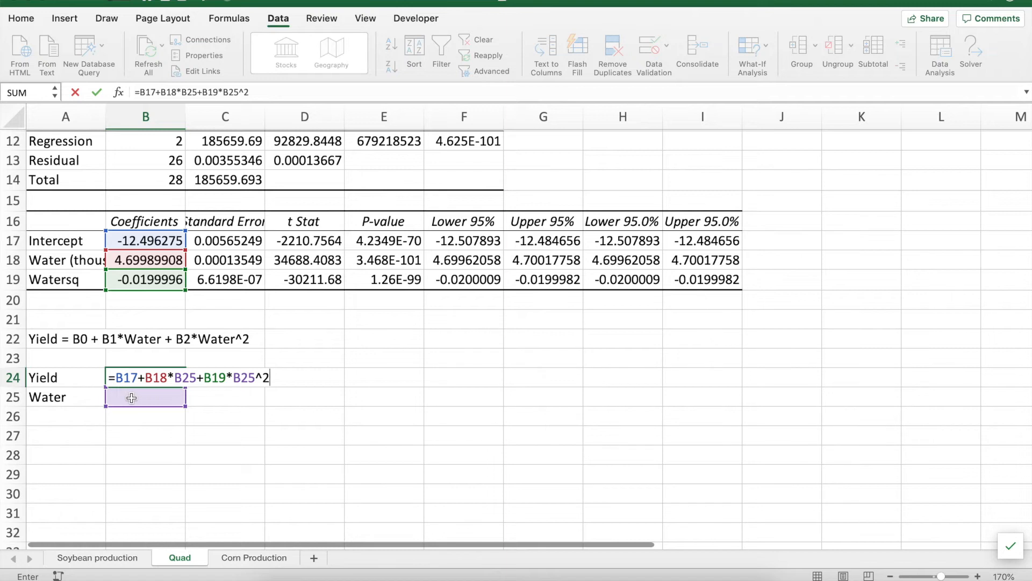
{"action": "key", "text": "Return"}
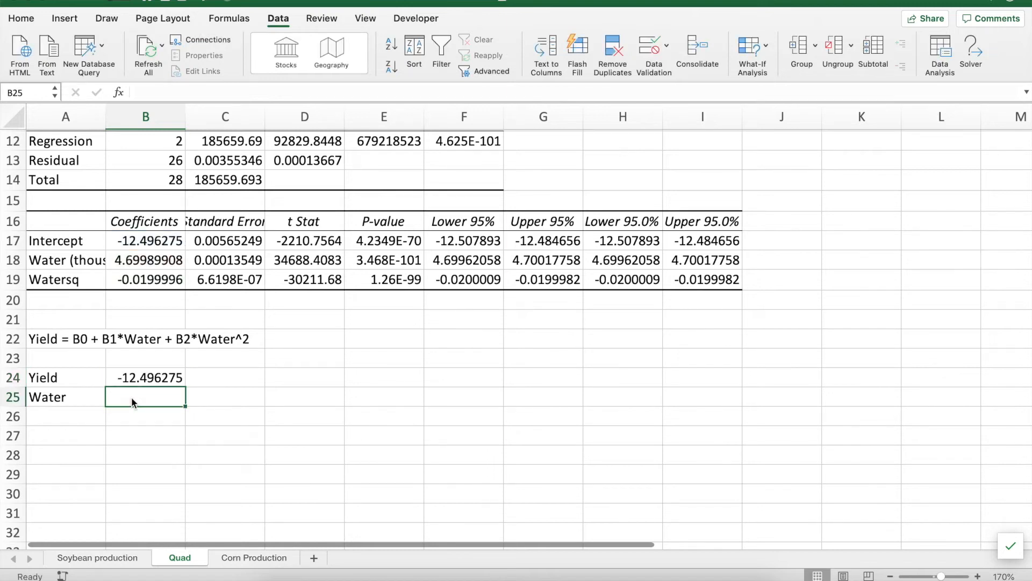
Step: Enter 0 as the Water value in B25 and check the predicted yield in B24
{"action": "key", "text": "Up"}
{"action": "key", "text": "Down"}
{"action": "type", "text": "0"}
{"action": "key", "text": "Return"}
{"action": "key", "text": "Up"}
{"action": "key", "text": "Up"}
{"action": "key", "text": "Down"}
{"action": "key", "text": "Up"}
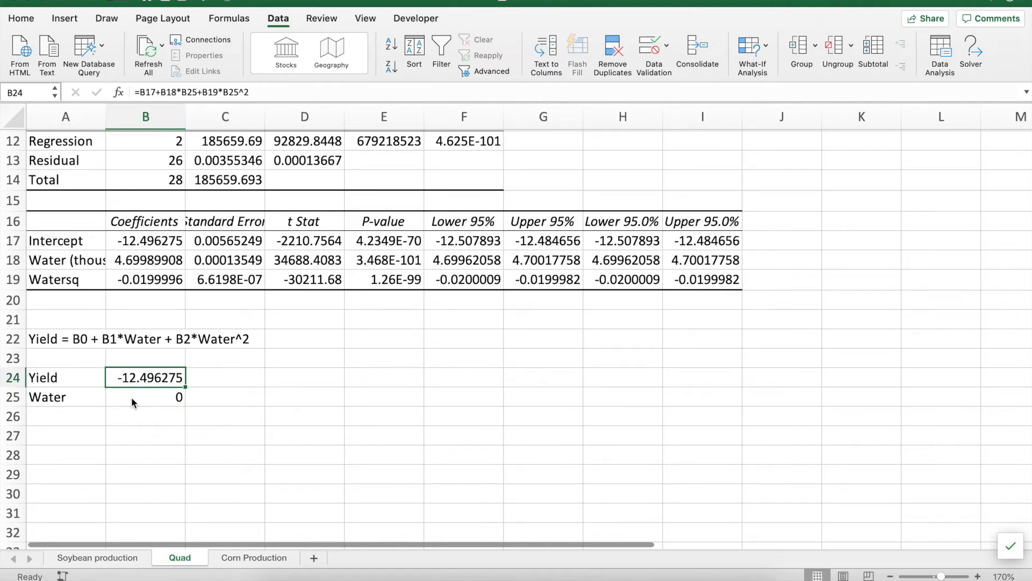
{"action": "key", "text": "Down"}
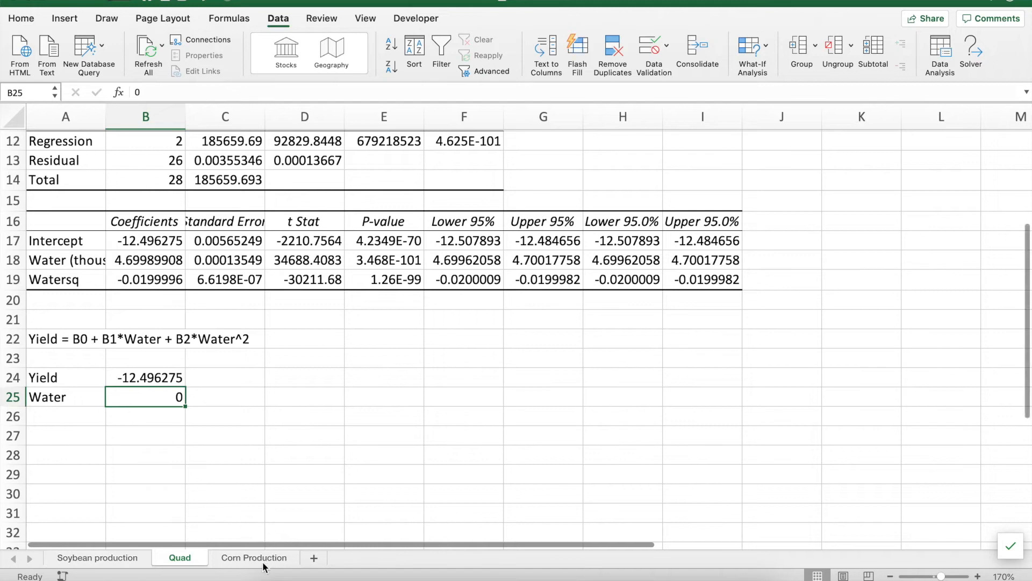
Step: Check the Water data on the Corn Production sheet and set Water in B25 of the Quad sheet to 50
{"action": "left_click", "coordinate": [254, 557]}
{"action": "scroll", "coordinate": [369, 431], "scroll_direction": "up", "scroll_amount": 3}
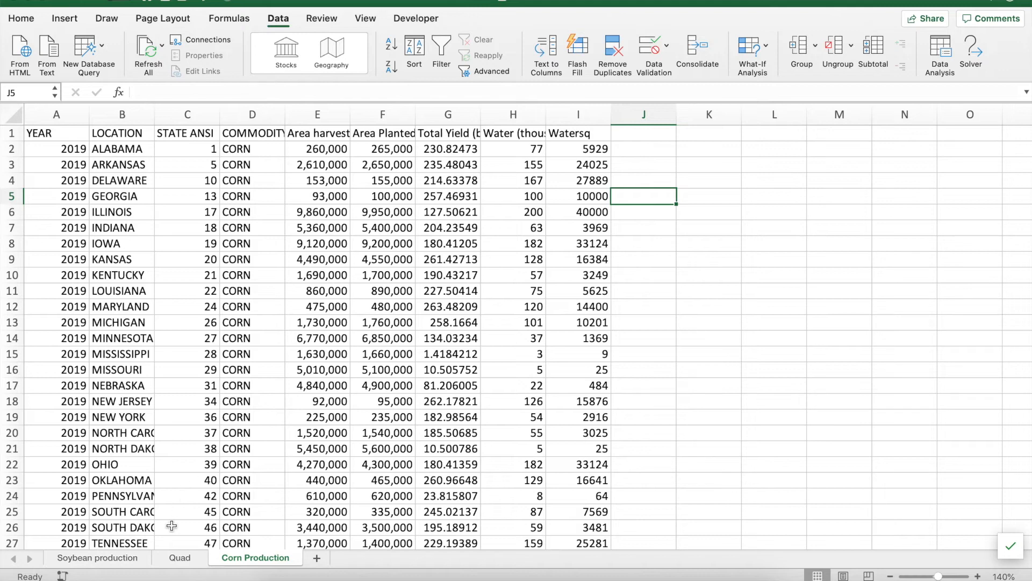
{"action": "left_click", "coordinate": [179, 557]}
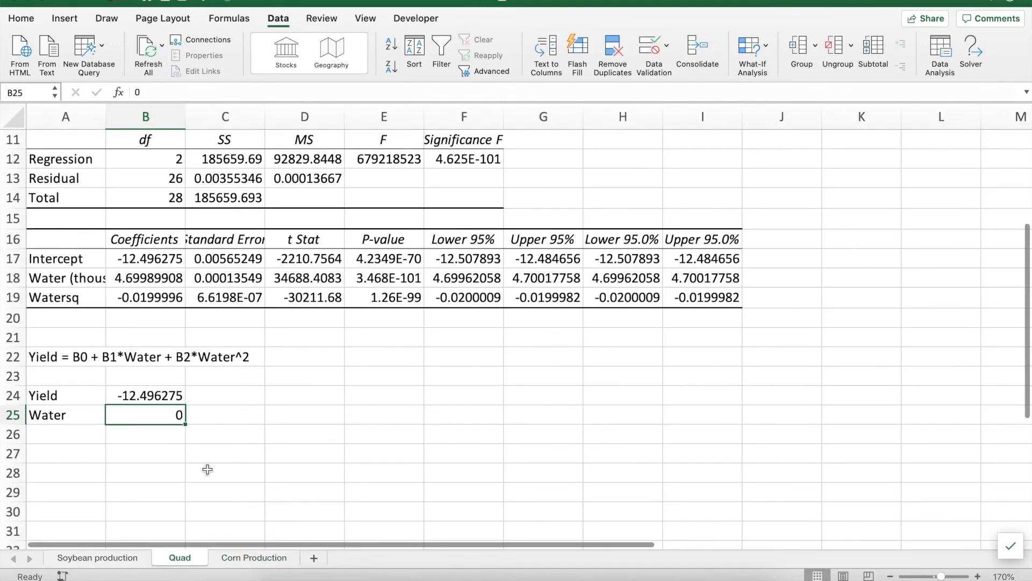
{"action": "type", "text": "50"}
{"action": "key", "text": "Return"}
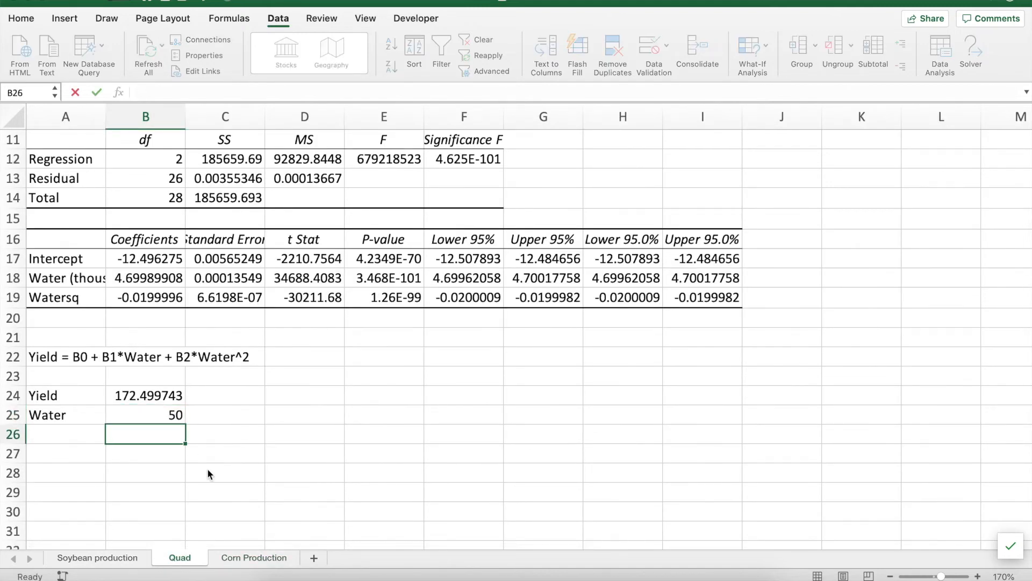
Step: Set Water in B25 to 51 and to 52 to compare the yield predicted for each extra unit
{"action": "left_click", "coordinate": [145, 415]}
{"action": "type", "text": "51"}
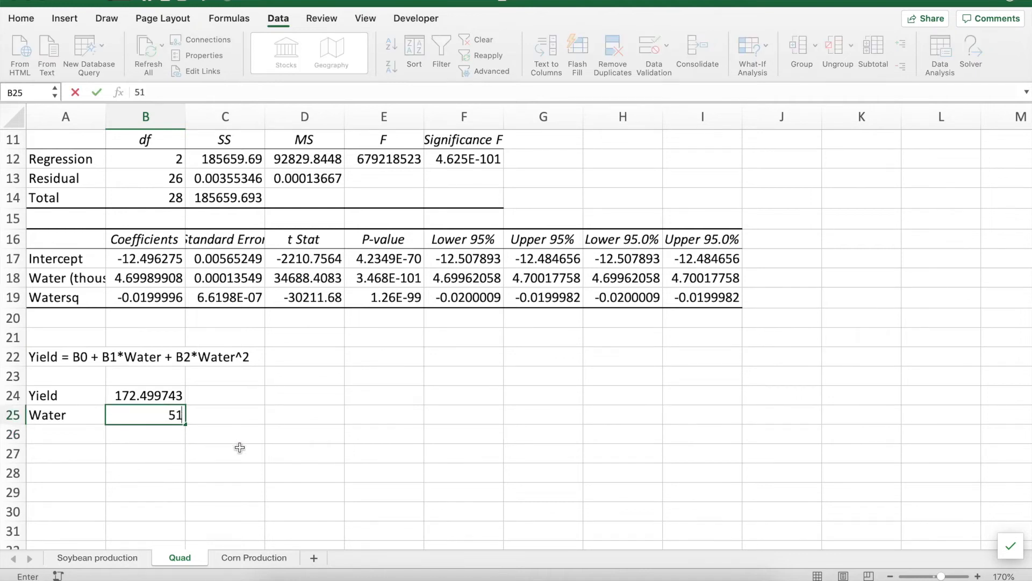
{"action": "key", "text": "Return"}
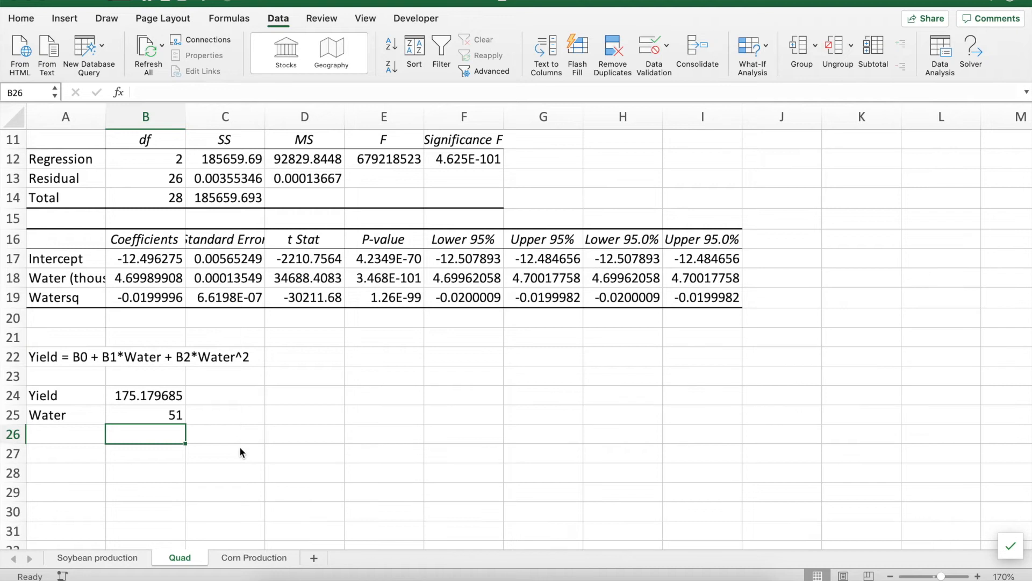
{"action": "key", "text": "Up"}
{"action": "type", "text": "52"}
{"action": "key", "text": "Return"}
{"action": "key", "text": "Up"}
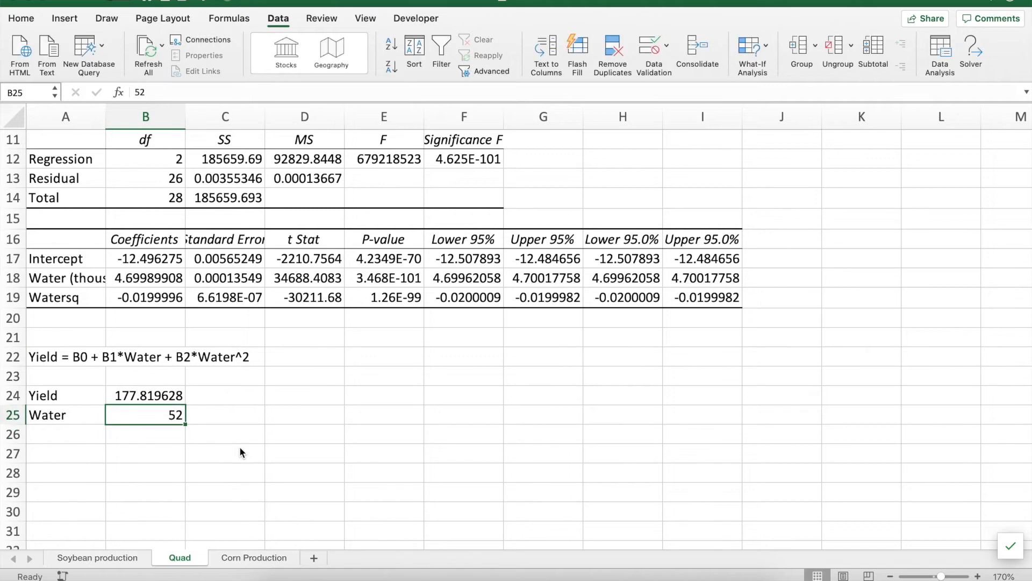
Step: Test the yield prediction at higher water levels by setting B25 to 100 and to 300
{"action": "type", "text": "100"}
{"action": "key", "text": "Return"}
{"action": "key", "text": "Up"}
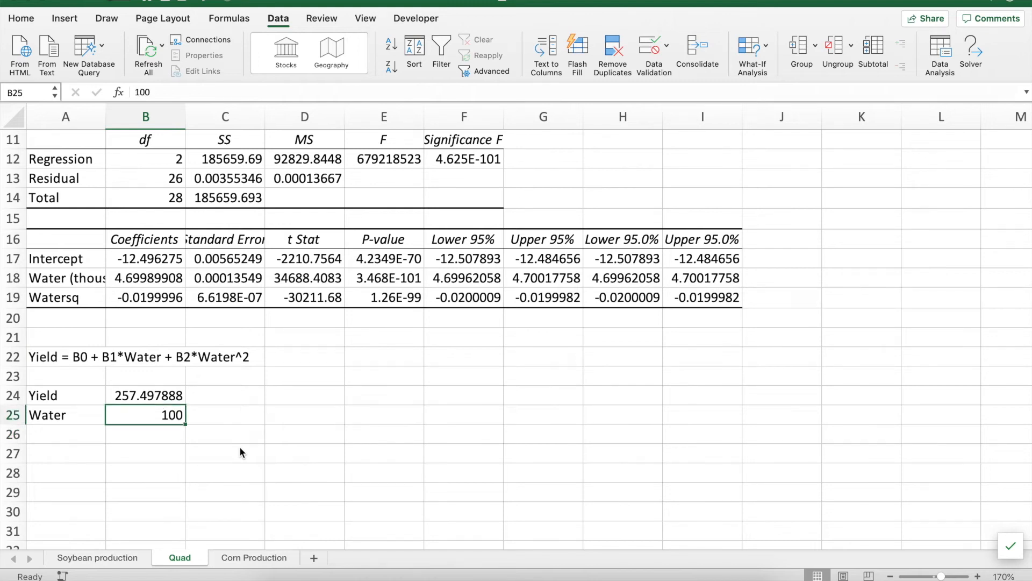
{"action": "type", "text": "300"}
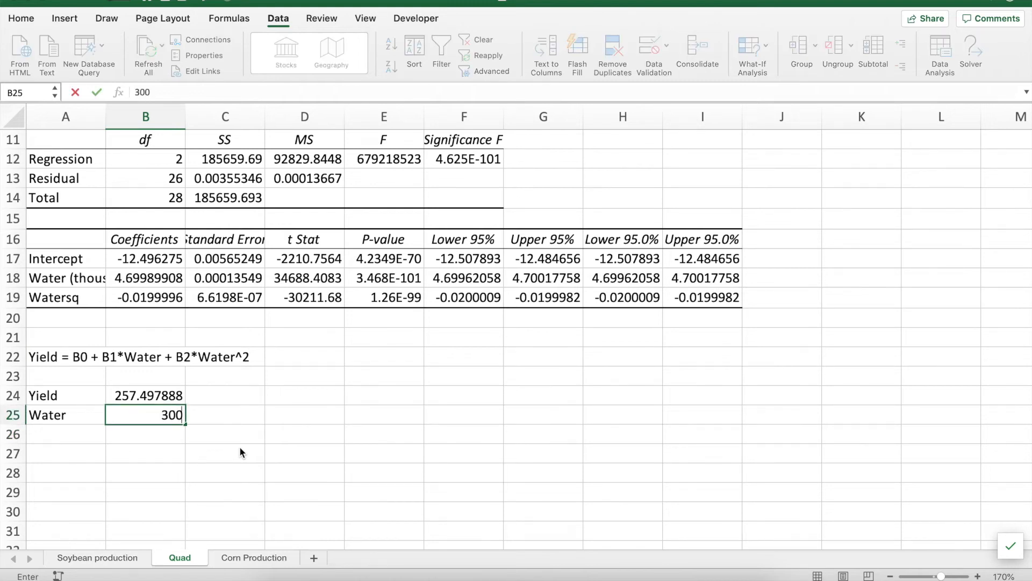
{"action": "key", "text": "Return"}
{"action": "key", "text": "Up"}
{"action": "key", "text": "Up"}
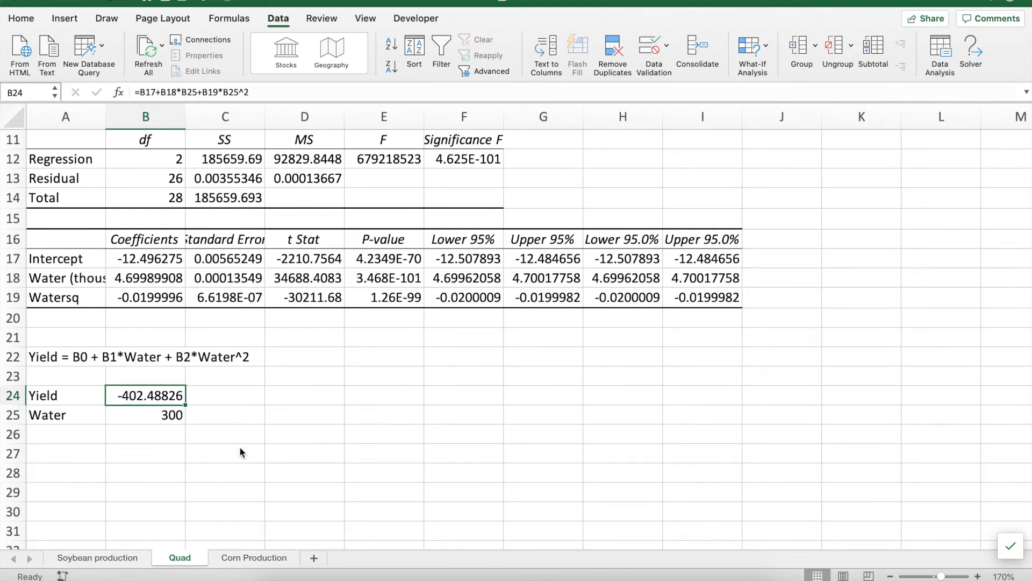
{"action": "key", "text": "Down"}
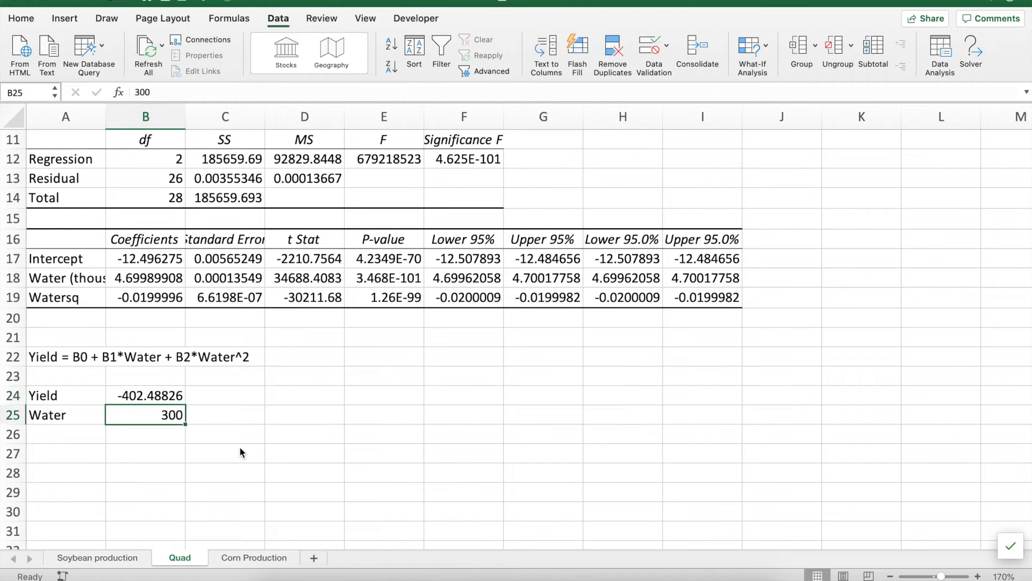
Step: Set Water in B25 back to 0 and review the quadratic model equation in A22
{"action": "type", "text": "0"}
{"action": "key", "text": "Return"}
{"action": "key", "text": "Up"}
{"action": "key", "text": "Up"}
{"action": "key", "text": "Up"}
{"action": "key", "text": "Up"}
{"action": "key", "text": "Left"}
{"action": "key", "text": "Right"}
{"action": "key", "text": "Right"}
{"action": "key", "text": "Left"}
{"action": "key", "text": "Left"}
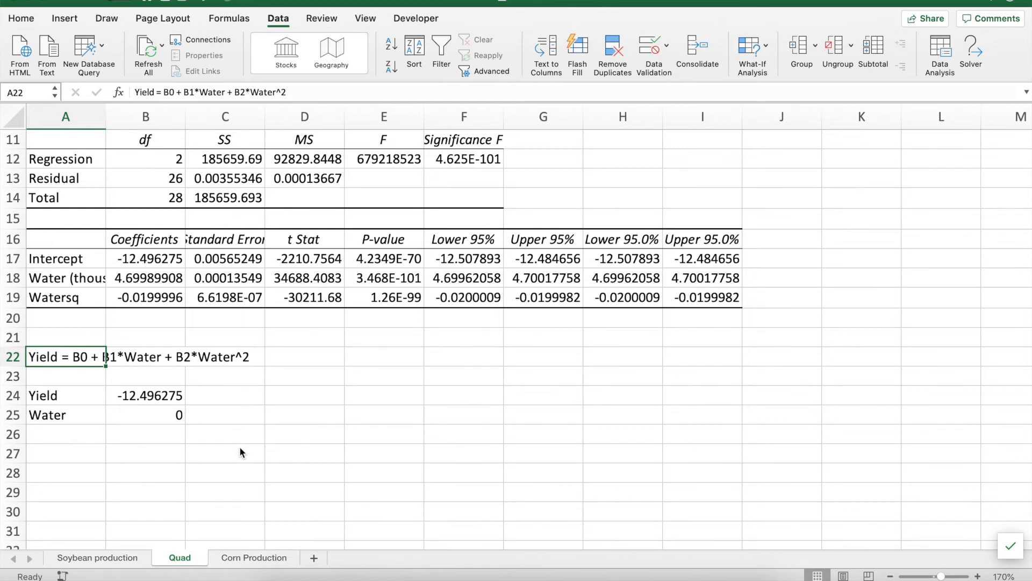
Step: Write the first-order condition B1 + 2*B2*Water=0 in cell A27
{"action": "key", "text": "Down"}
{"action": "key", "text": "Down"}
{"action": "key", "text": "Down"}
{"action": "key", "text": "Down"}
{"action": "key", "text": "Down"}
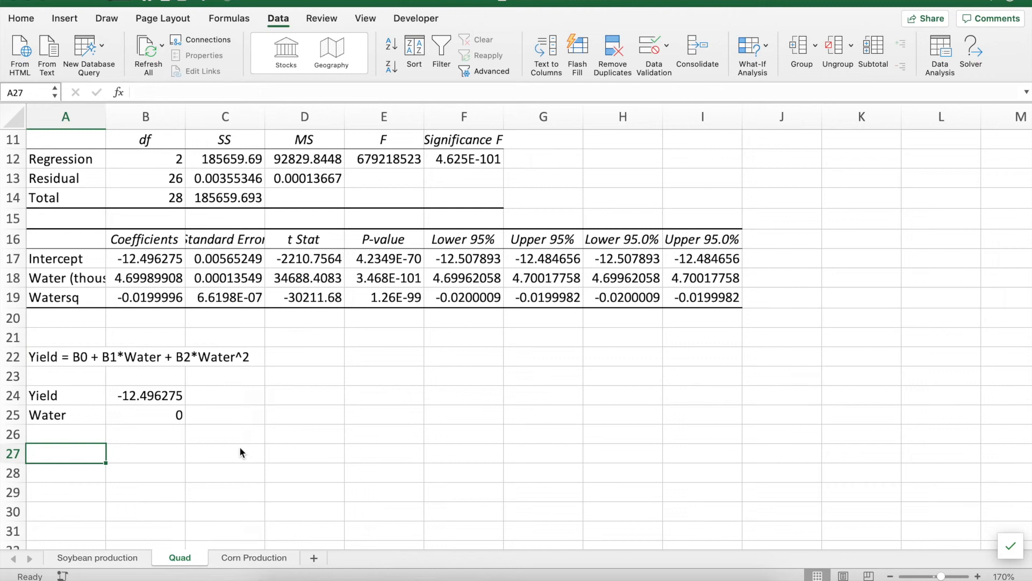
{"action": "type", "text": "B1 + "}
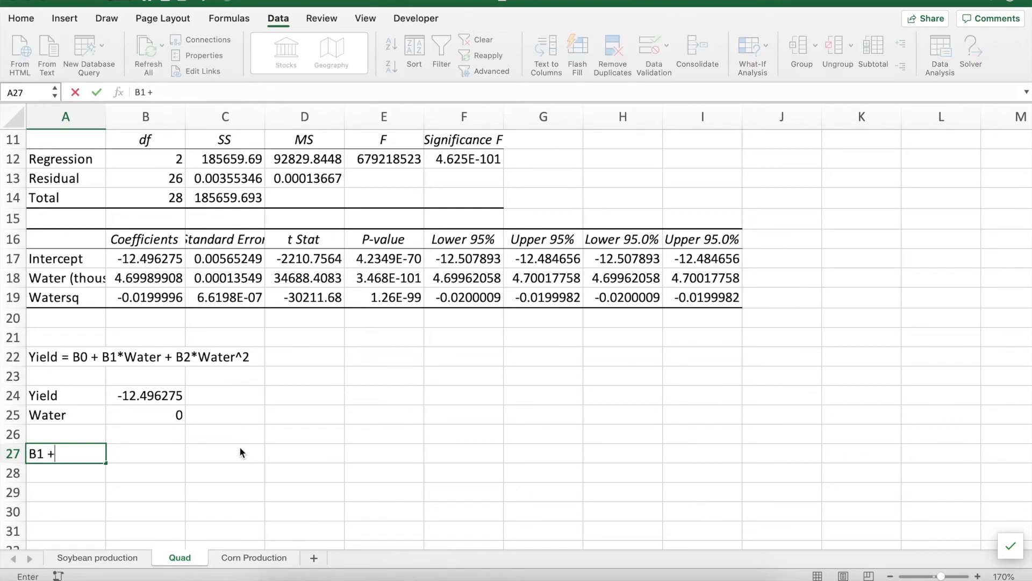
{"action": "type", "text": "2*B2*Water"}
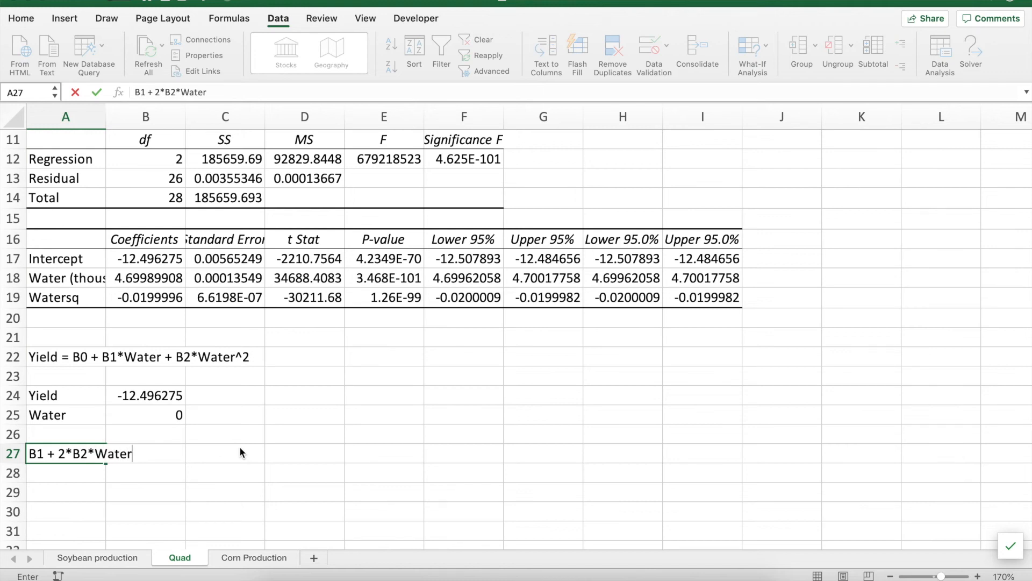
{"action": "type", "text": "=0"}
{"action": "key", "text": "Return"}
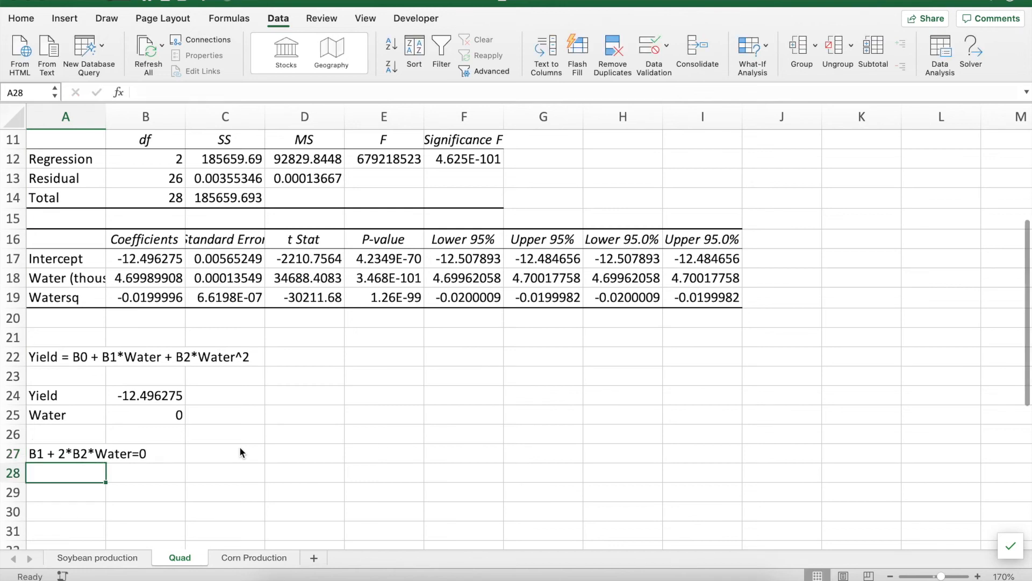
Step: Write the optimal water expression Water(opt) = -B1/(2*B2) in cell A28
{"action": "type", "text": "Water"}
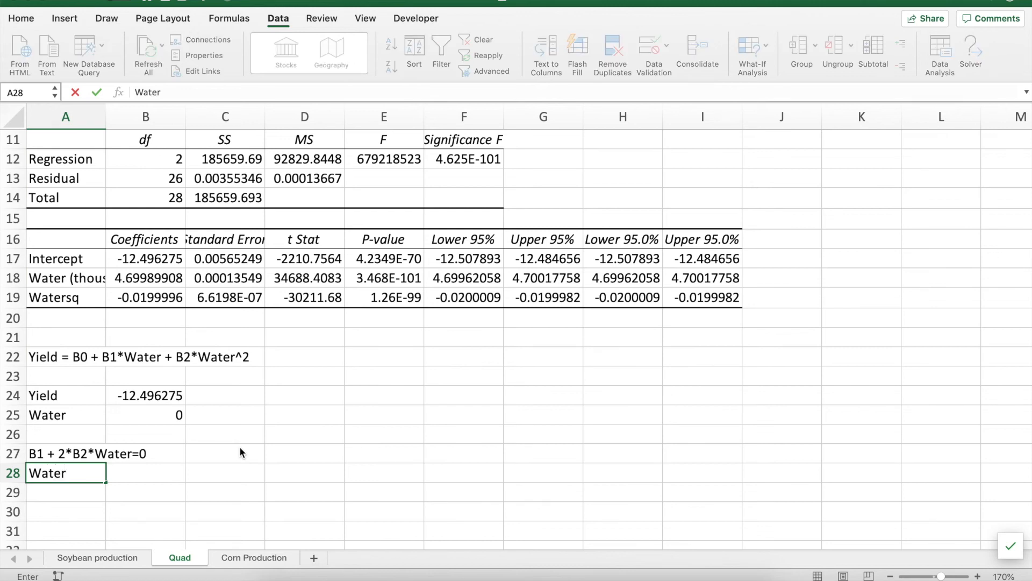
{"action": "type", "text": "(opt) = -b1"}
{"action": "key", "text": "BackSpace"}
{"action": "key", "text": "BackSpace"}
{"action": "type", "text": "B1"}
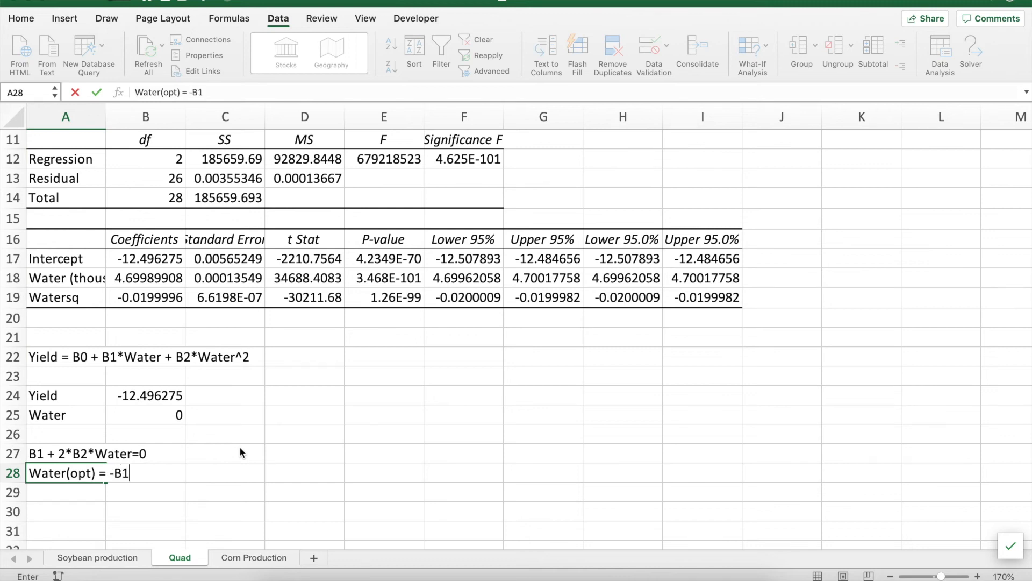
{"action": "type", "text": "/(2*B2)"}
{"action": "key", "text": "Return"}
{"action": "key", "text": "Return"}
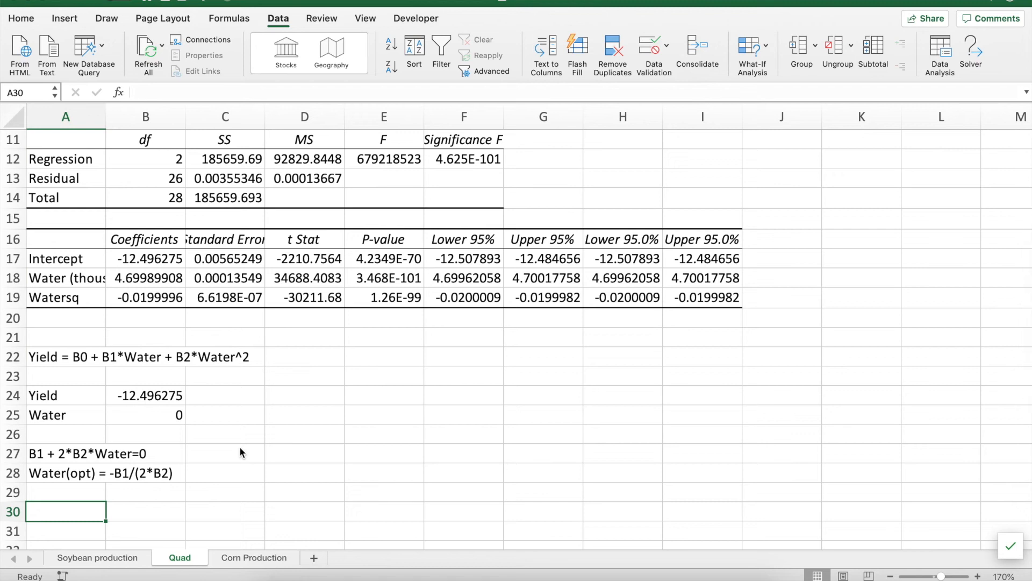
Step: Calculate the optimal water amount in A29 with =-B18/(2*B19), using the Water and Watersq coefficients
{"action": "key", "text": "Up"}
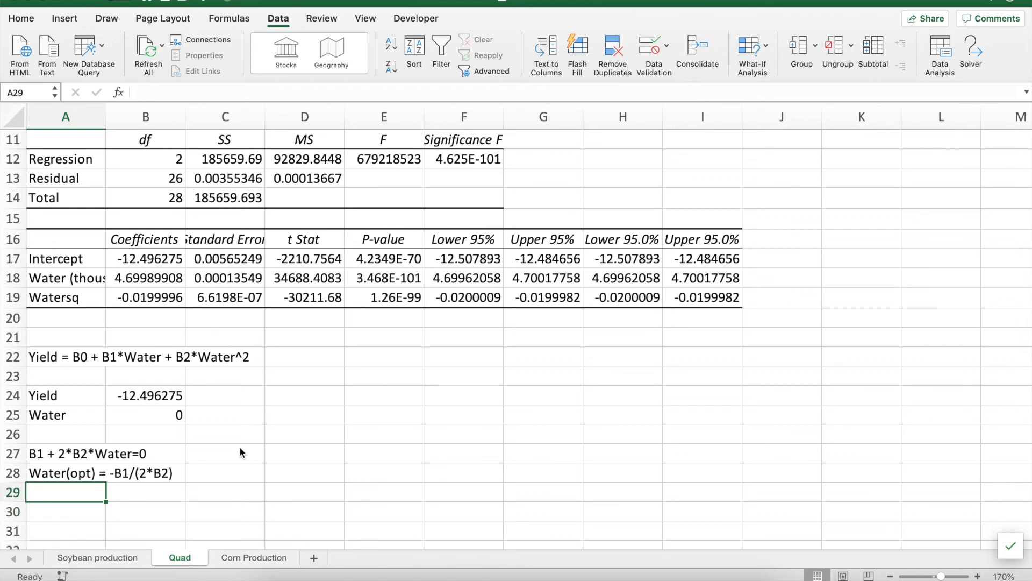
{"action": "type", "text": "=-"}
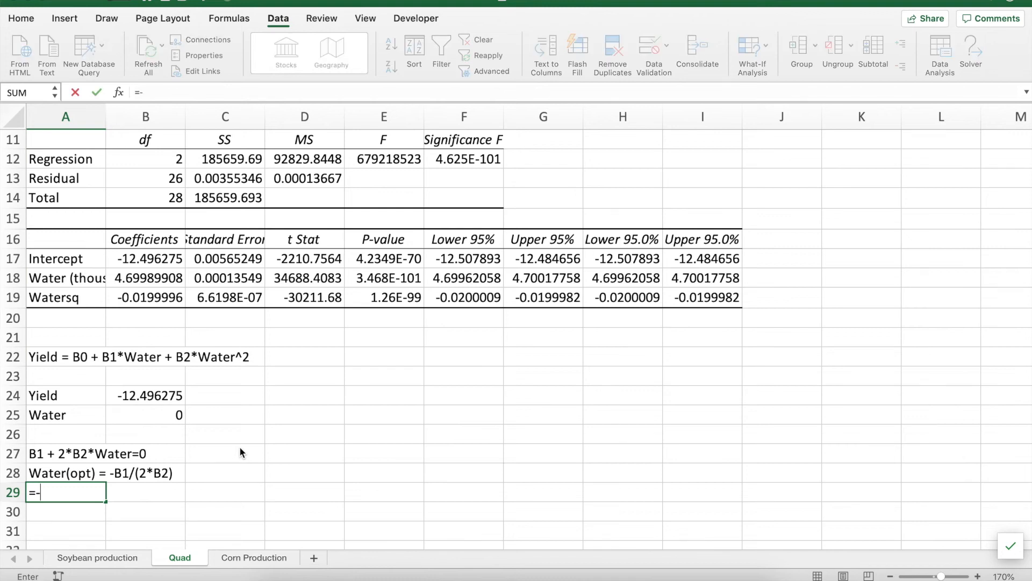
{"action": "left_click", "coordinate": [149, 272]}
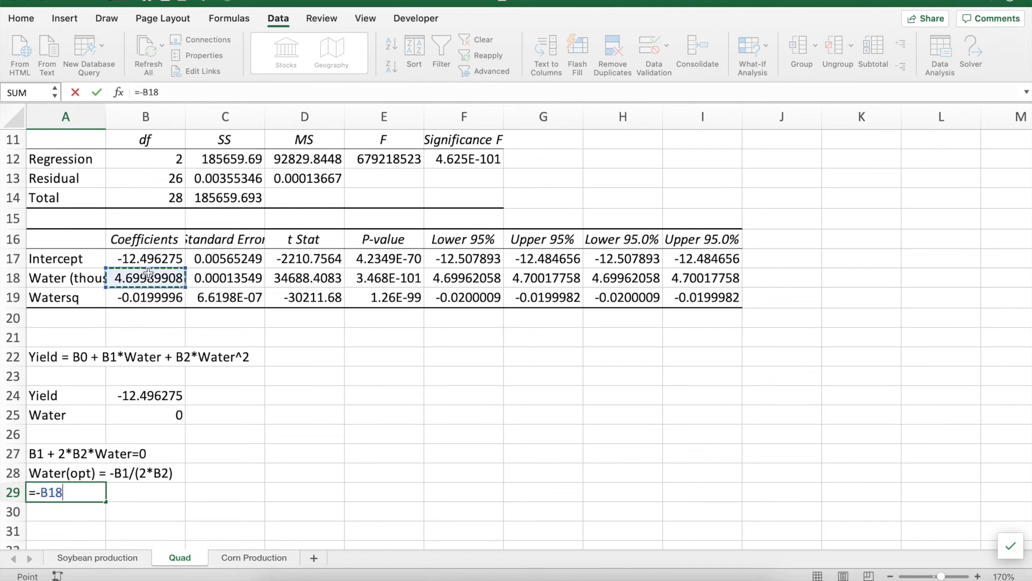
{"action": "type", "text": "/("}
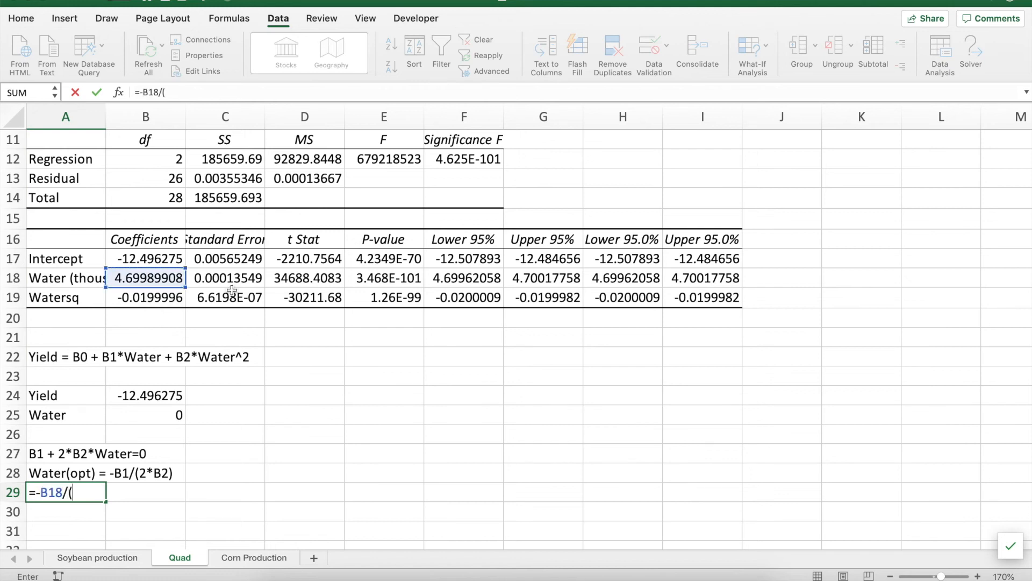
{"action": "type", "text": "2*"}
{"action": "left_click", "coordinate": [148, 298]}
{"action": "type", "text": ")"}
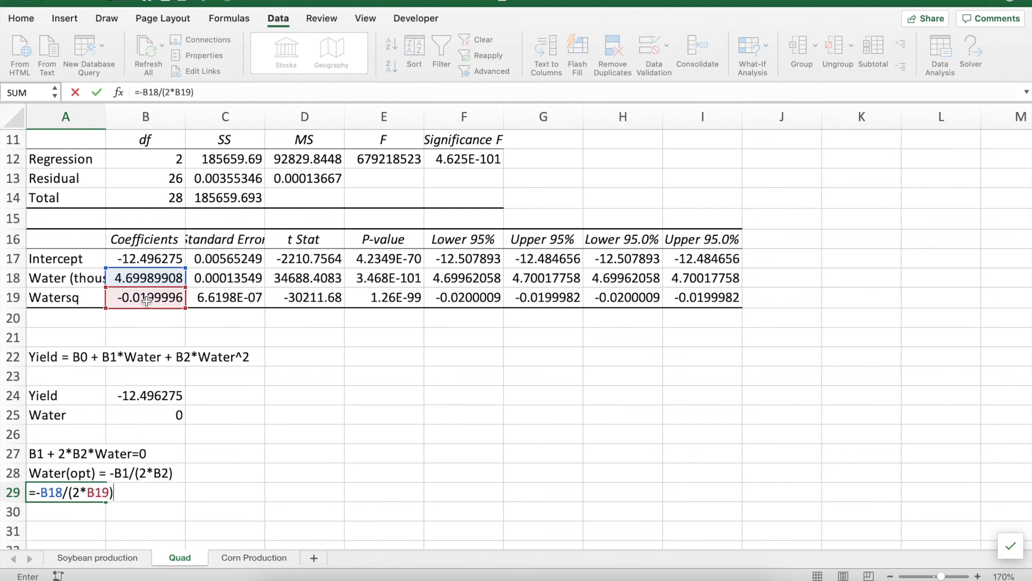
{"action": "key", "text": "Return"}
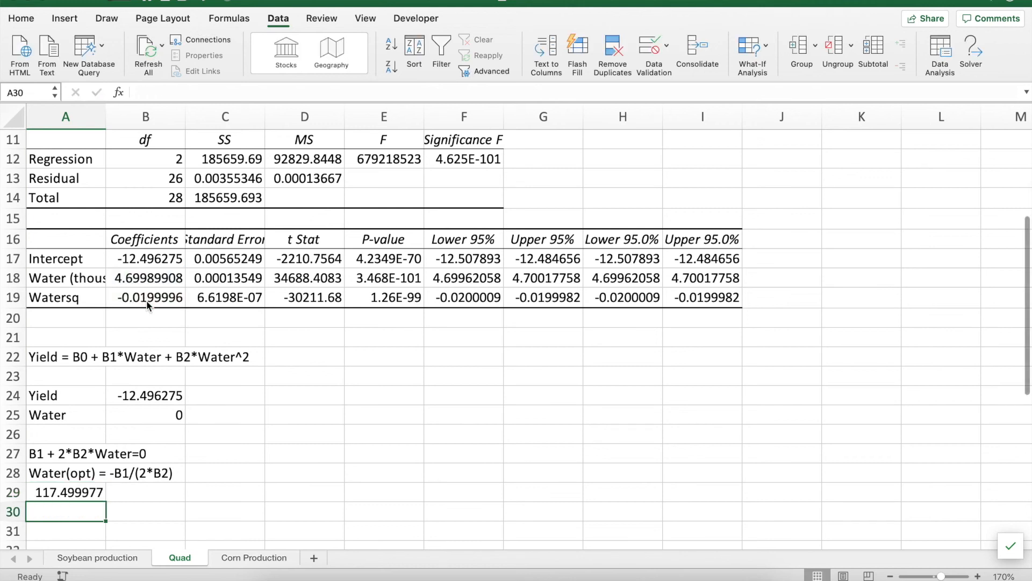
{"action": "key", "text": "Up"}
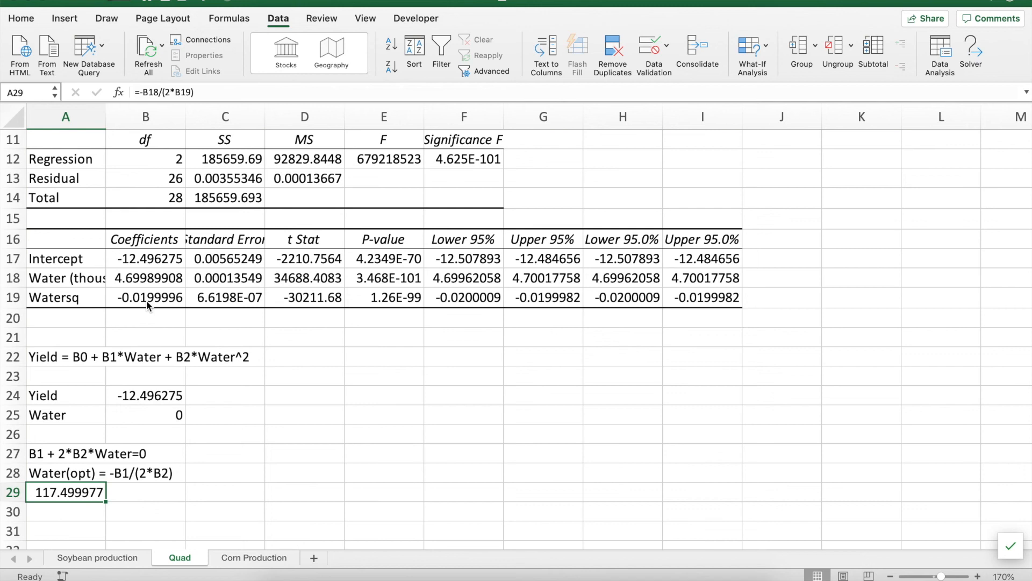
Step: Set Water in B25 to 117.5 and check the predicted yield in B24
{"action": "key", "text": "Return"}
{"action": "key", "text": "Up"}
{"action": "left_click", "coordinate": [158, 420]}
{"action": "type", "text": "11"}
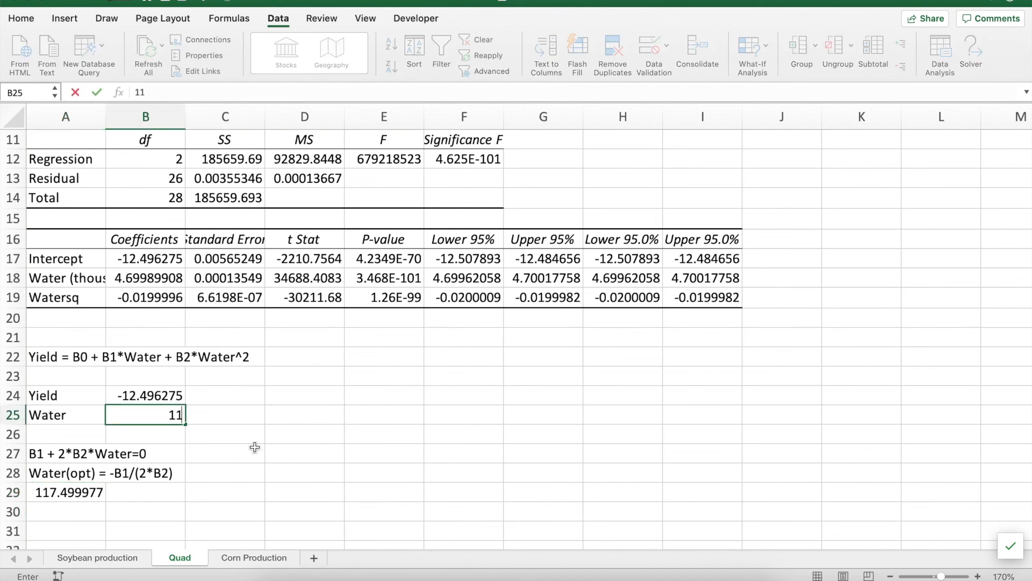
{"action": "type", "text": "7.5"}
{"action": "key", "text": "Return"}
{"action": "key", "text": "Up"}
{"action": "key", "text": "Up"}
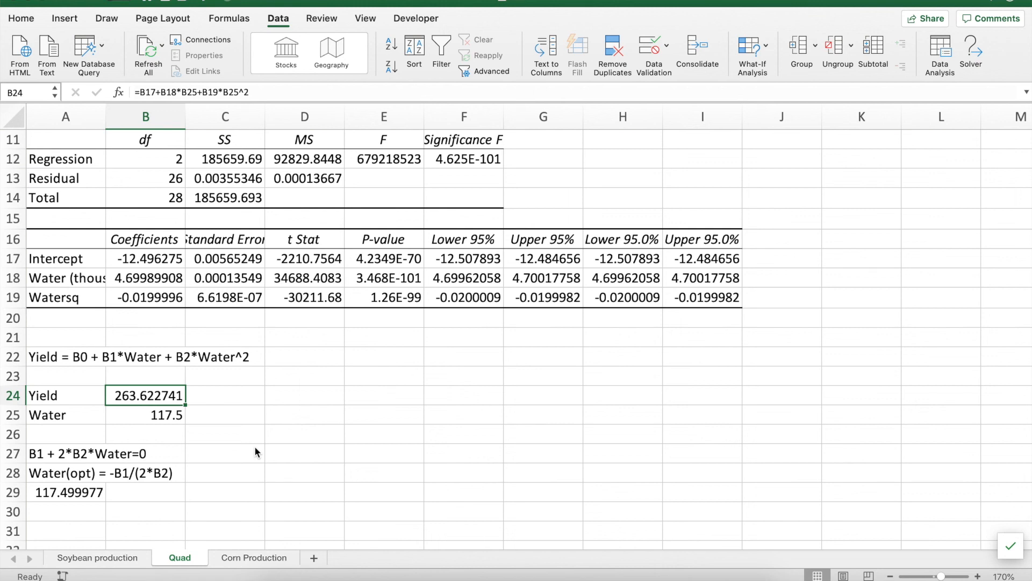
Step: Test a water amount above the optimum by setting B25 to 118, and check the yield in B24
{"action": "key", "text": "Down"}
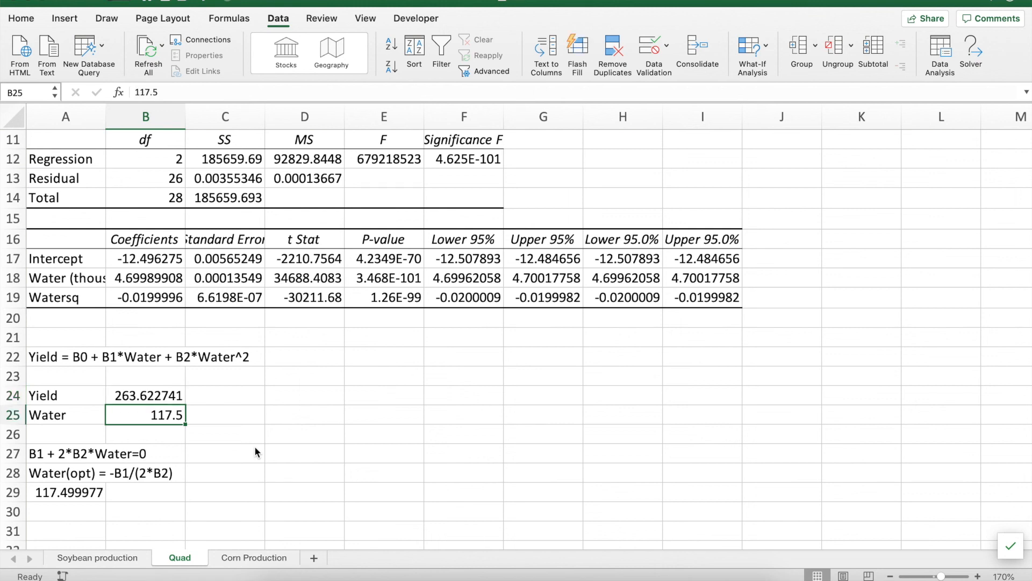
{"action": "type", "text": "118"}
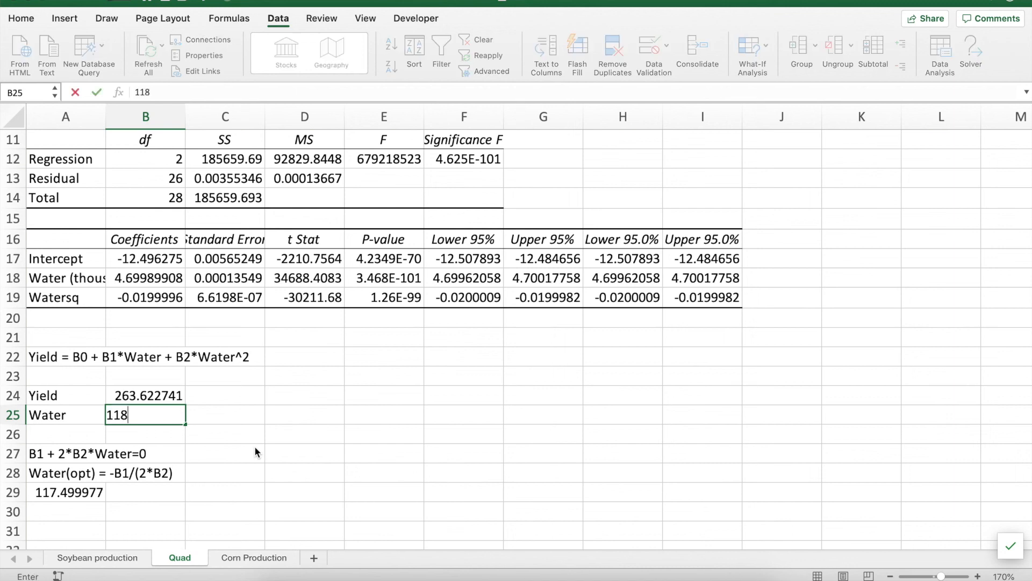
{"action": "key", "text": "Return"}
{"action": "key", "text": "Up"}
{"action": "key", "text": "Up"}
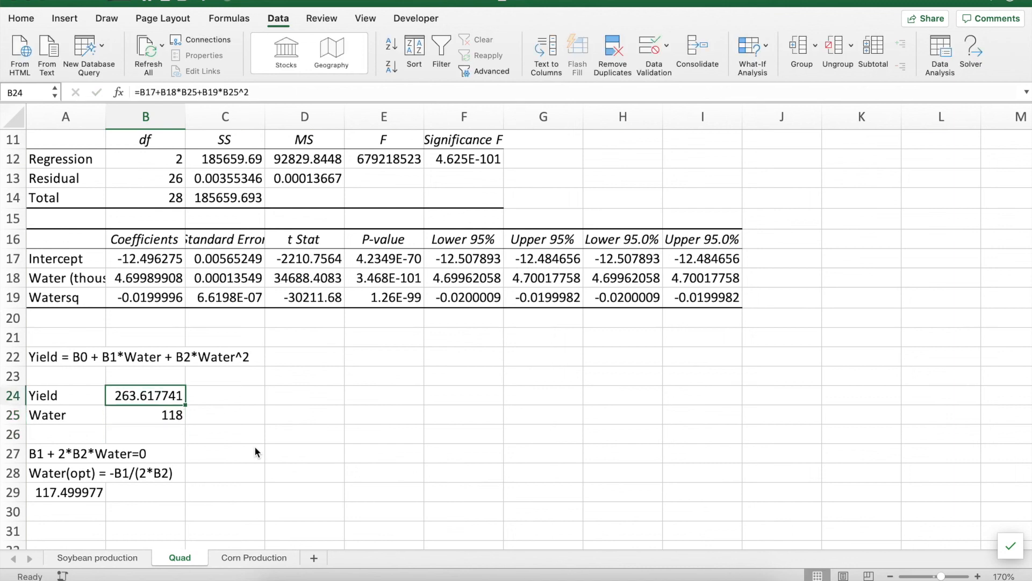
Step: Test a water amount below the optimum by setting B25 to 116
{"action": "key", "text": "Down"}
{"action": "type", "text": "116"}
{"action": "key", "text": "Return"}
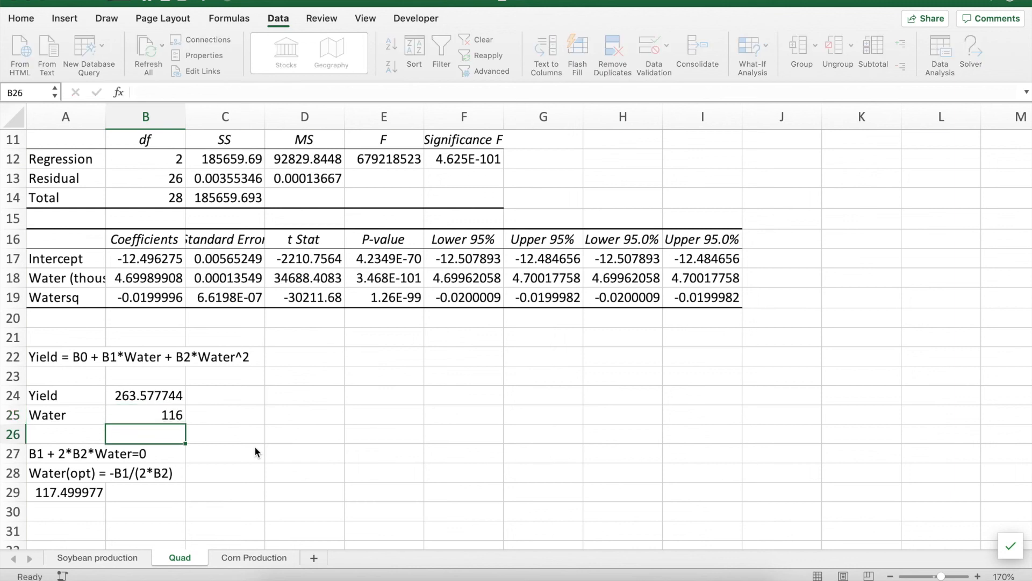
Step: Set Water in B25 to the calculated optimal amount, 117.499977
{"action": "key", "text": "Up"}
{"action": "type", "text": "117."}
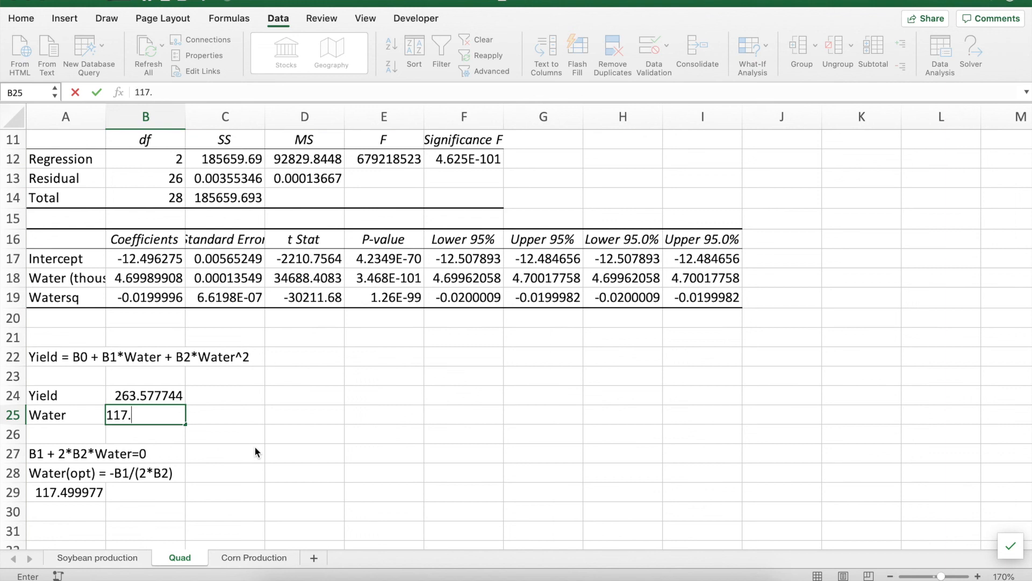
{"action": "type", "text": "5"}
{"action": "key", "text": "BackSpace"}
{"action": "type", "text": "499977"}
{"action": "key", "text": "Return"}
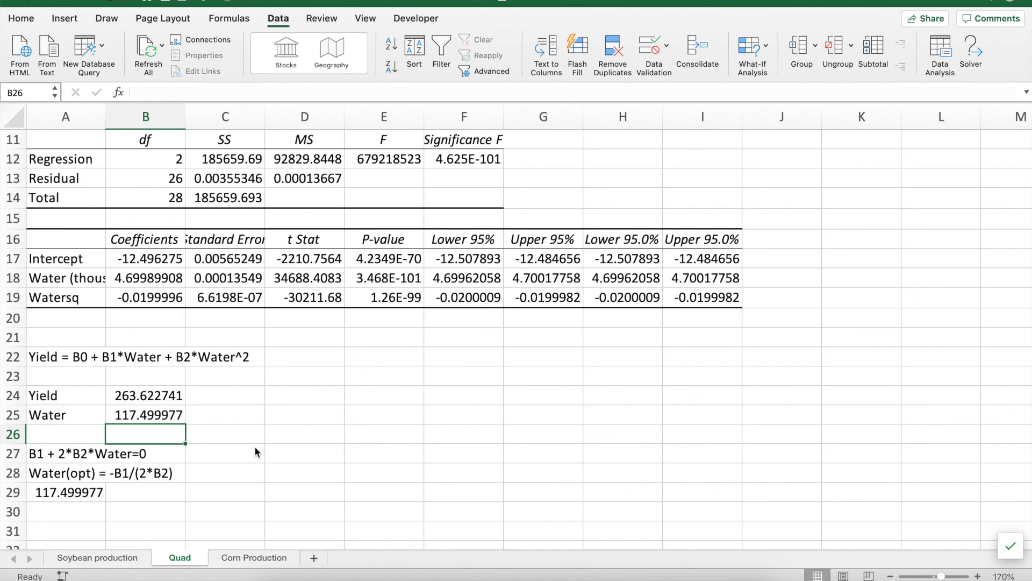
{"action": "key", "text": "Up"}
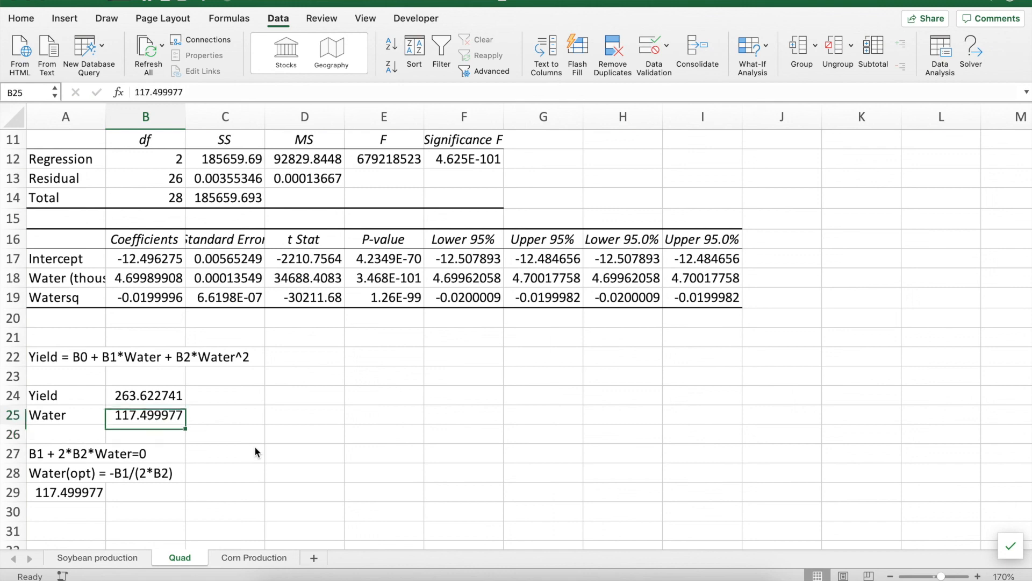
Step: Review the predicted yield in B24, the optimal water formula in A29 and the quadratic regression output above
{"action": "scroll", "coordinate": [300, 415], "scroll_direction": "up", "scroll_amount": 1}
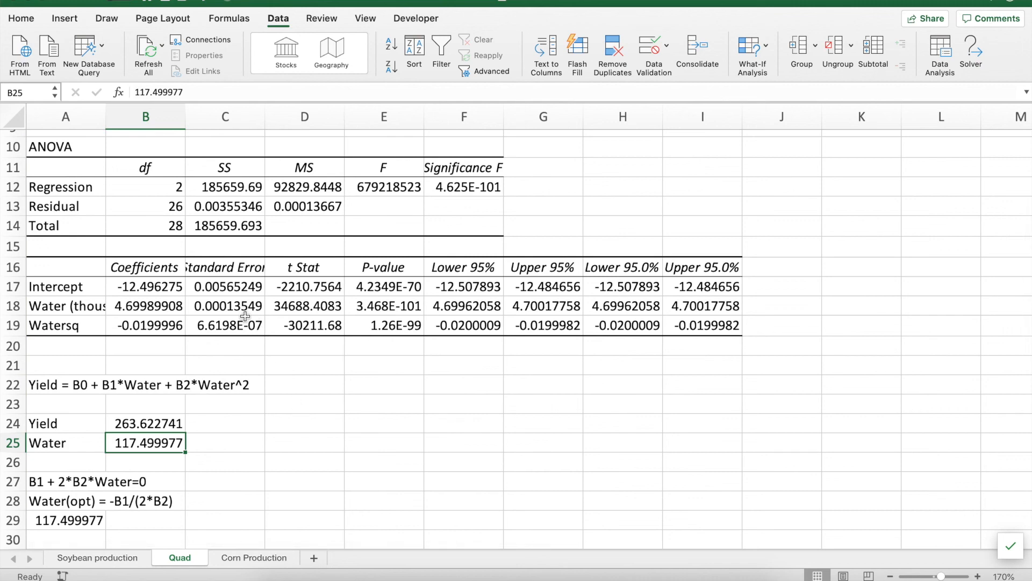
{"action": "scroll", "coordinate": [230, 385], "scroll_direction": "down", "scroll_amount": 1}
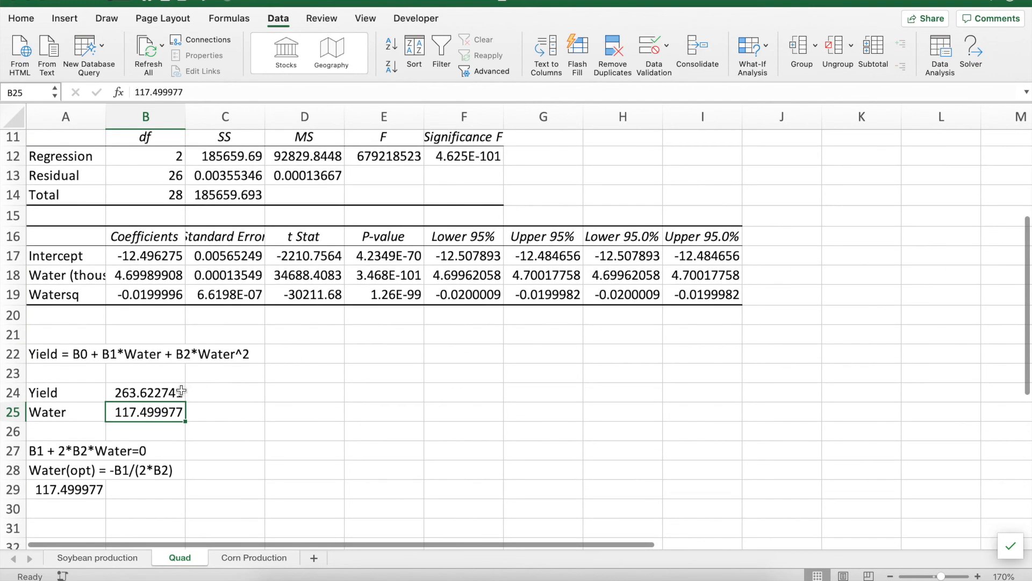
{"action": "left_click", "coordinate": [136, 393]}
{"action": "left_click", "coordinate": [56, 491]}
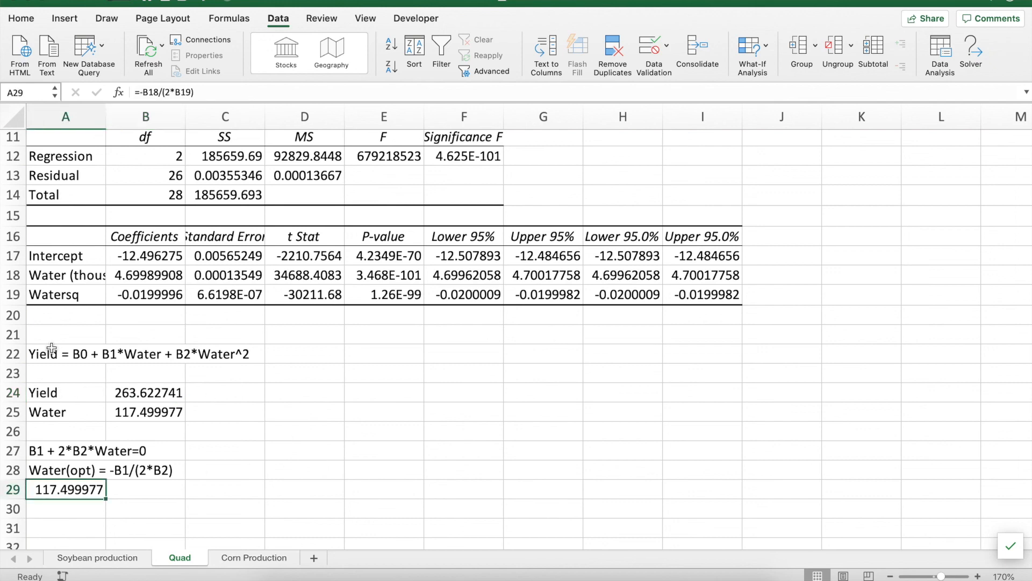
{"action": "scroll", "coordinate": [461, 463], "scroll_direction": "up", "scroll_amount": 6}
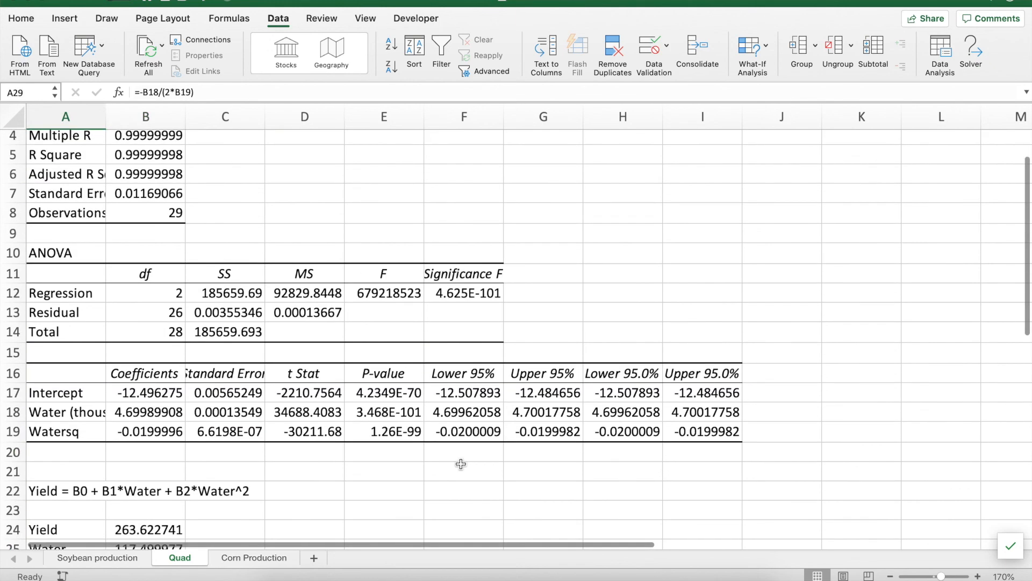